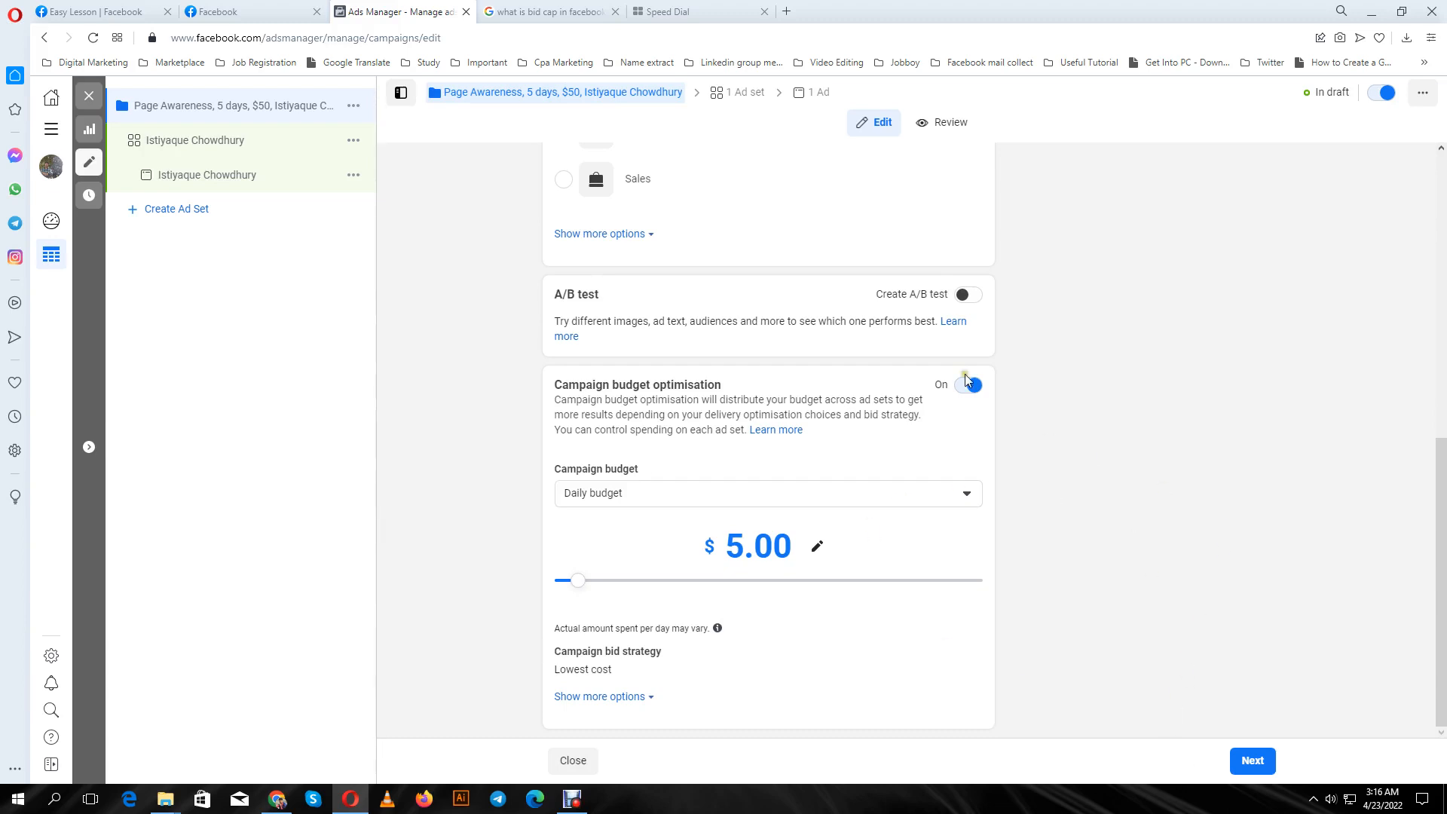
# Continue to the ad set settings and choose Easy Lesson as the Facebook Page to promote.
pyautogui.click(1254, 762)
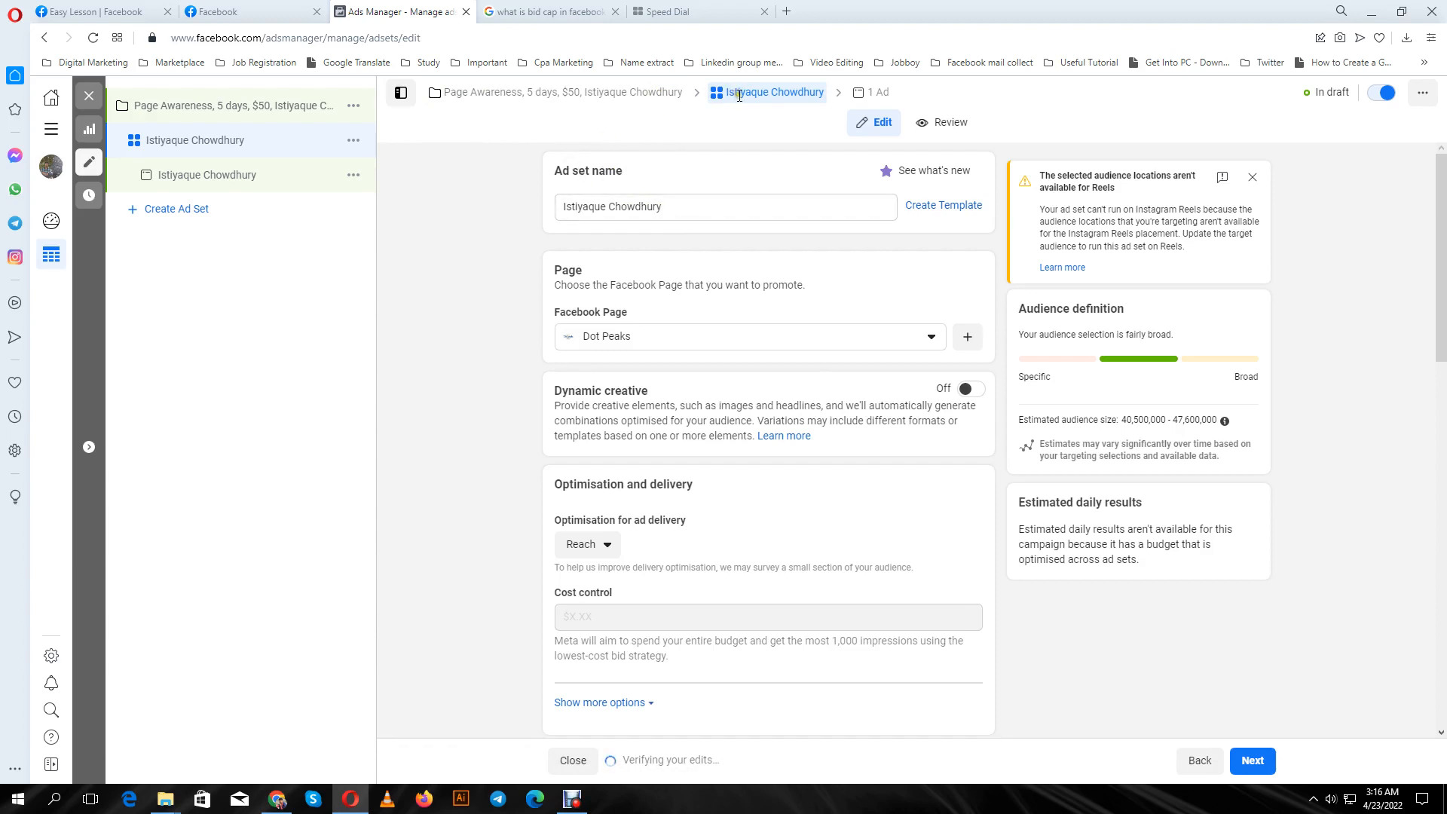
pyautogui.moveTo(630, 175); pyautogui.dragTo(556, 175)
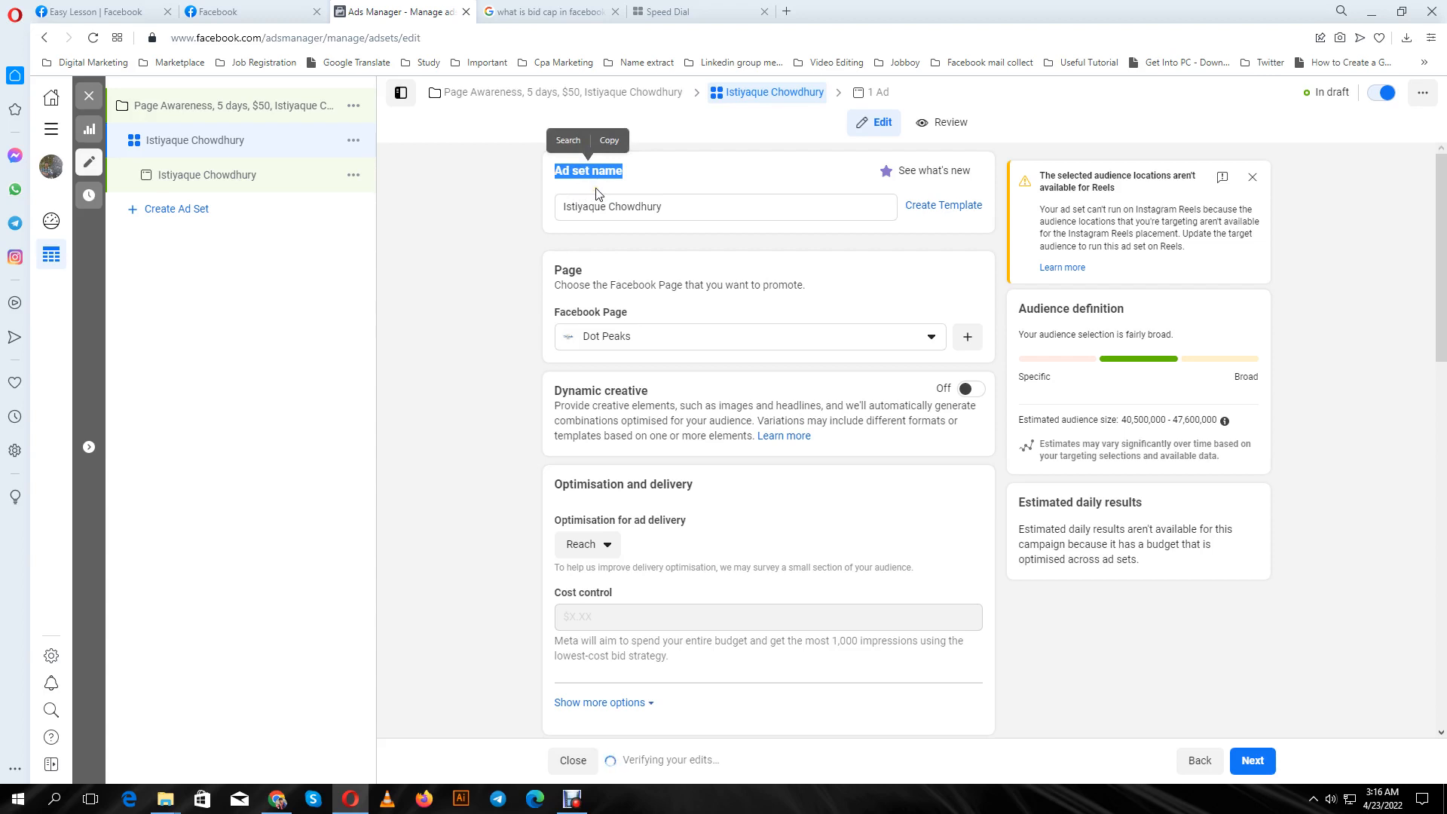
pyautogui.click(638, 181)
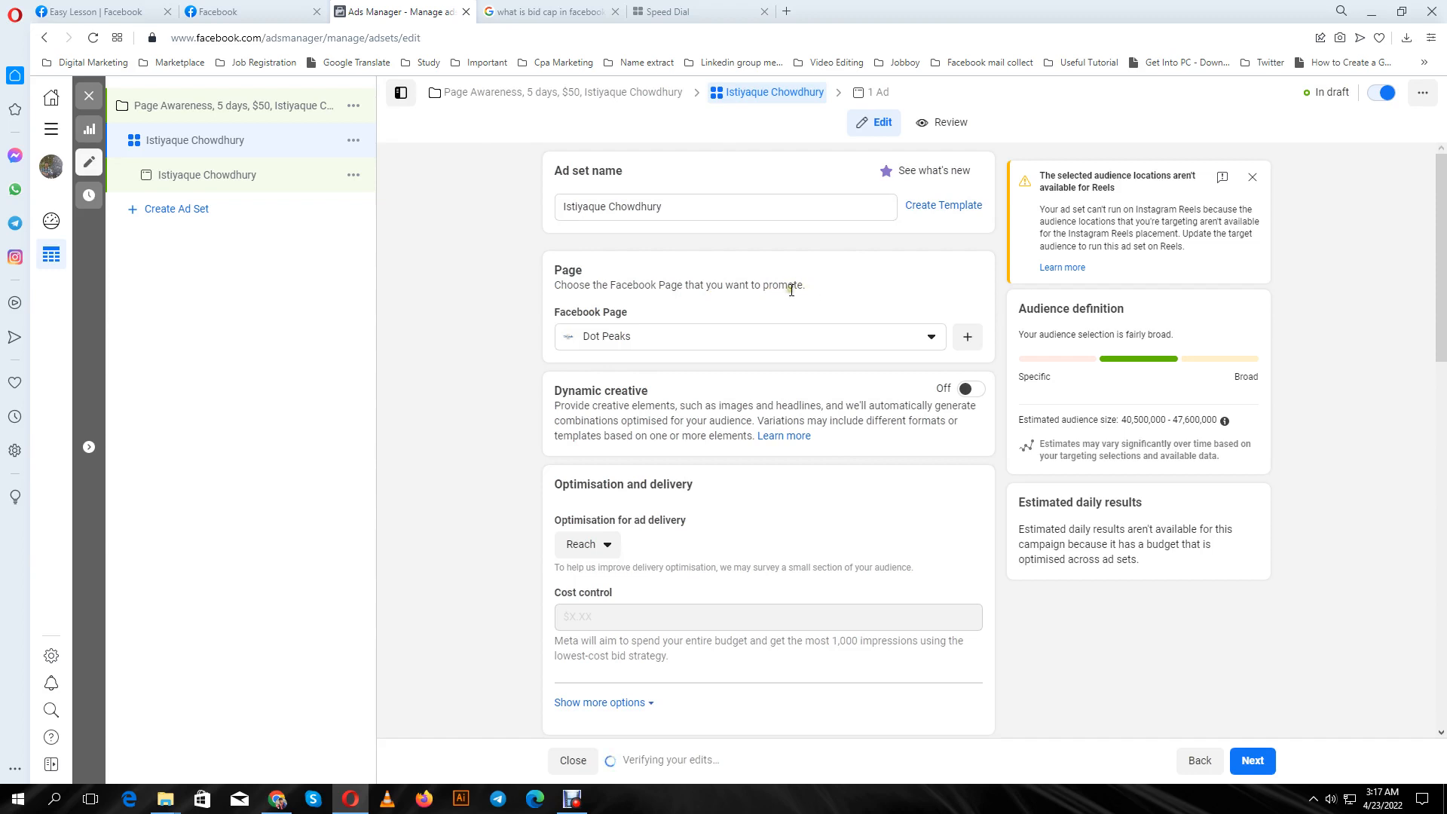
pyautogui.doubleClick(567, 271)
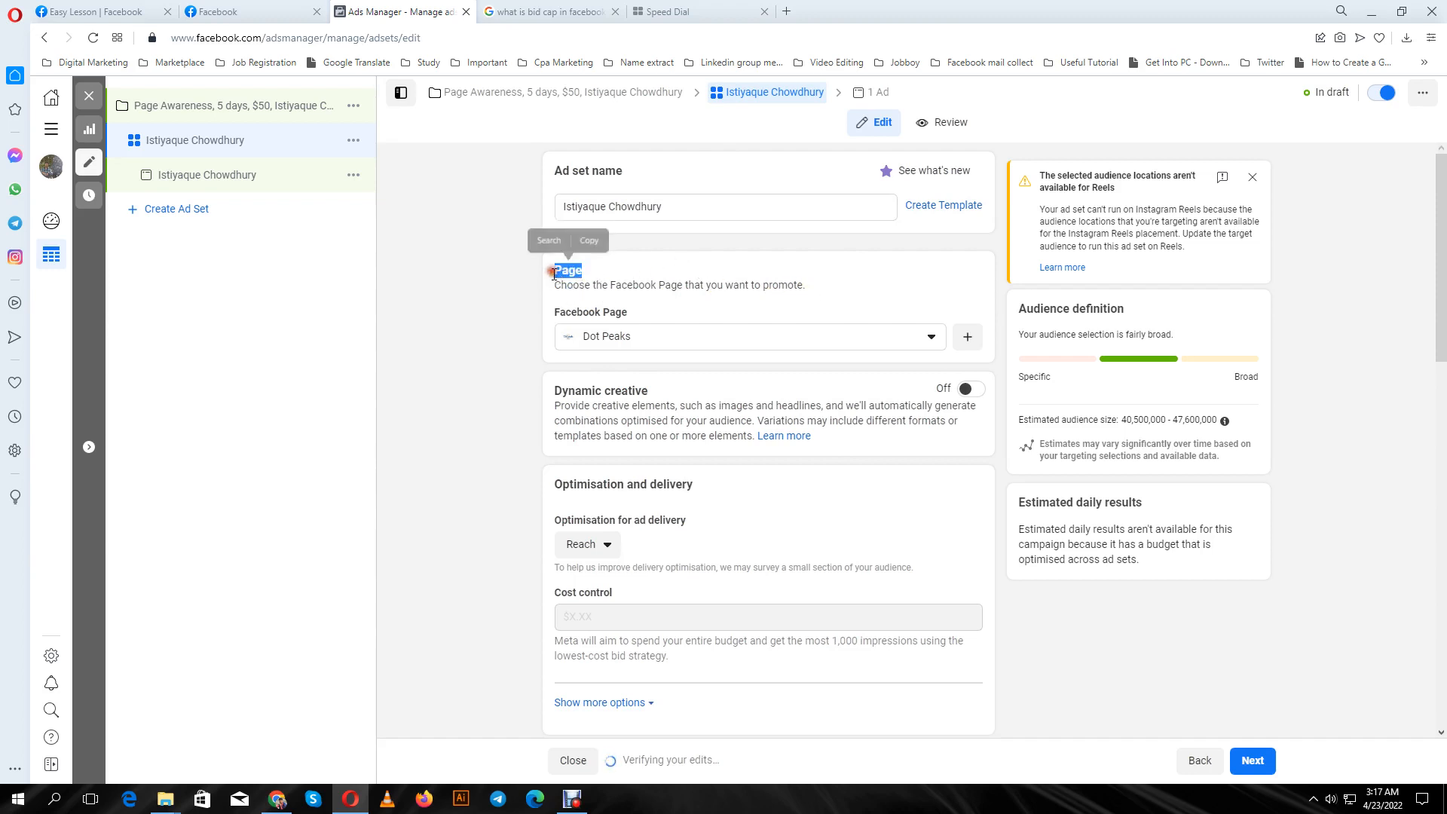
pyautogui.click(929, 340)
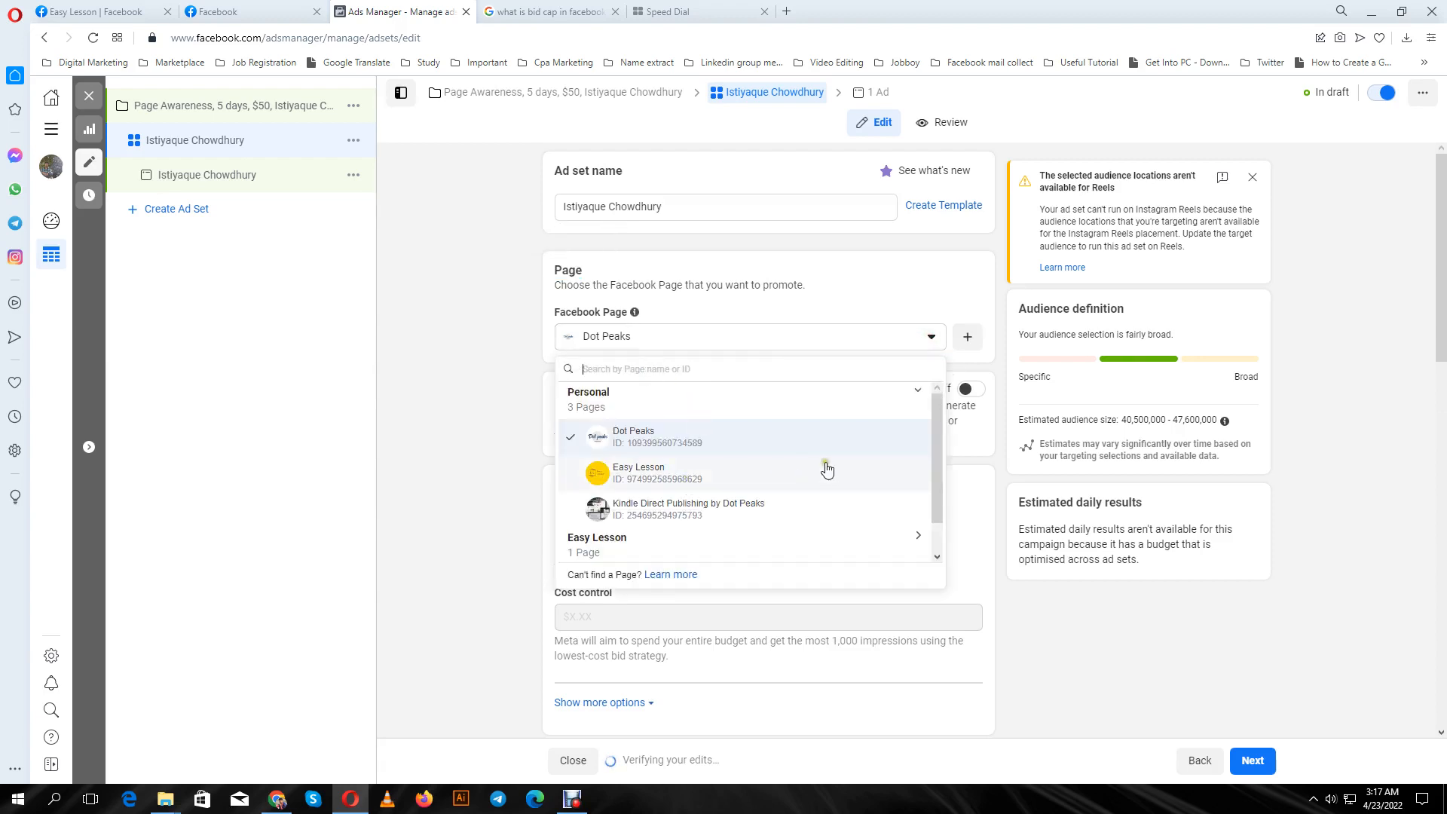
pyautogui.click(713, 480)
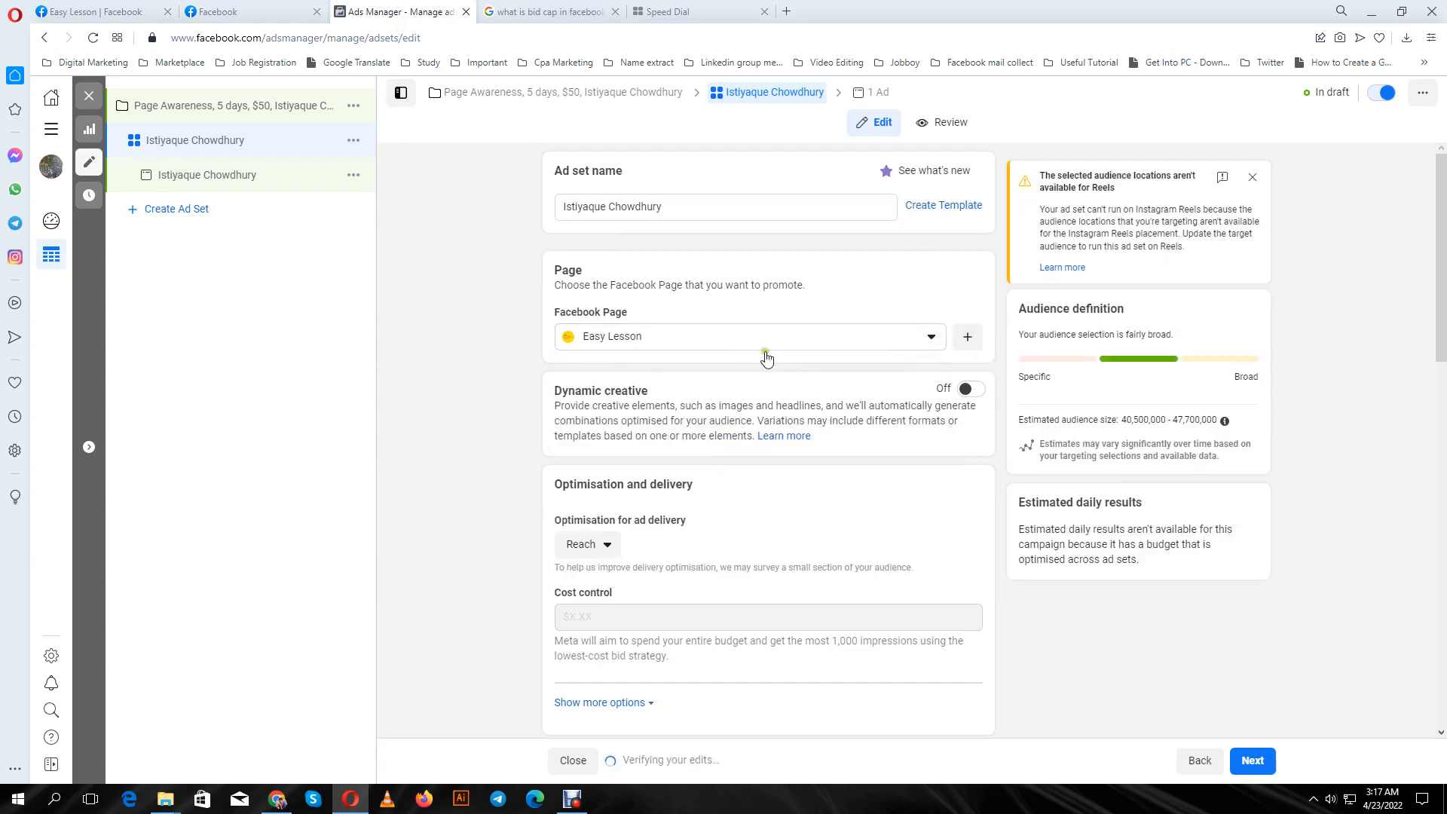
pyautogui.click(932, 338)
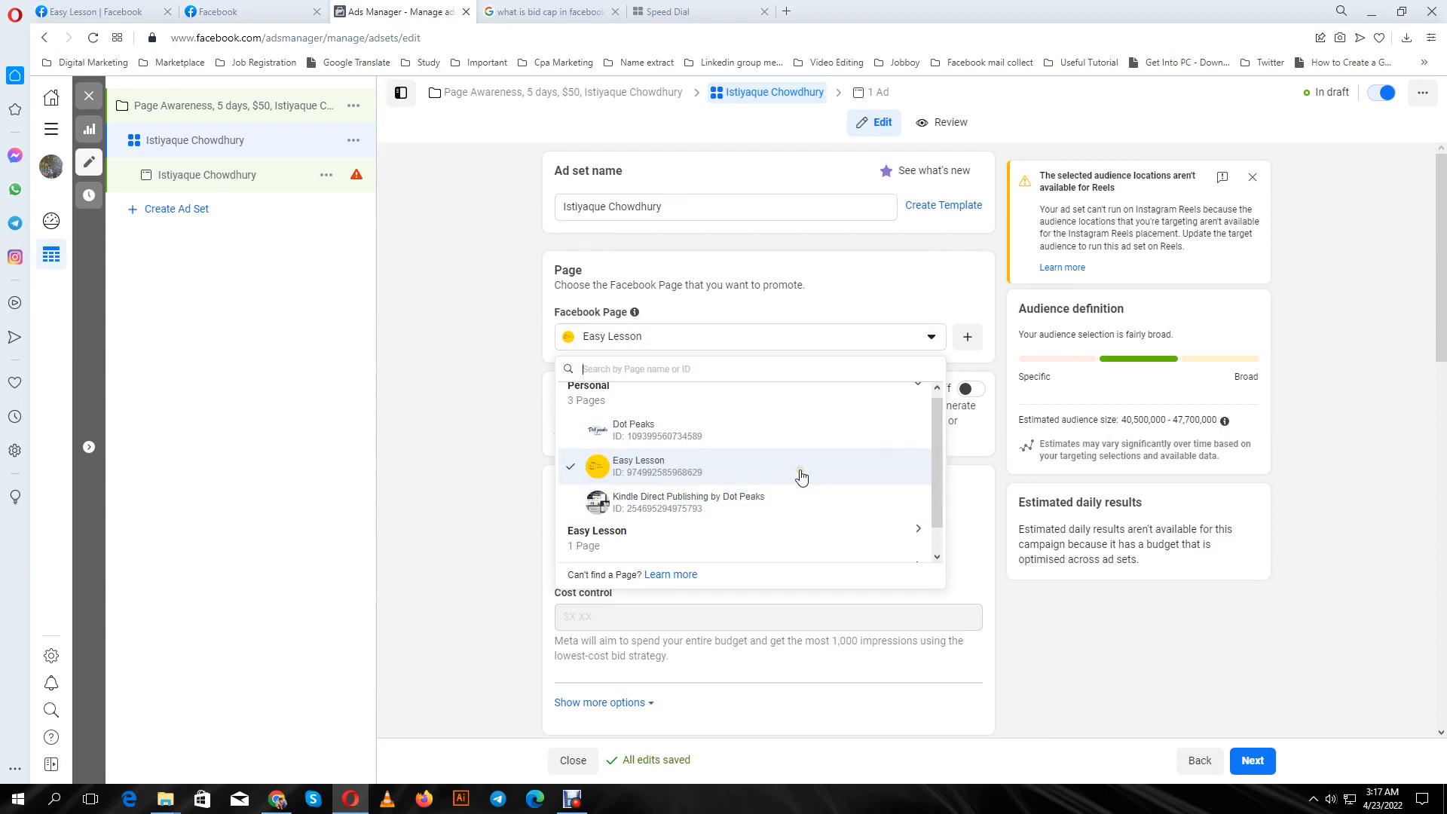
pyautogui.scroll(-1, 801, 475)
pyautogui.scroll(1, 866, 462)
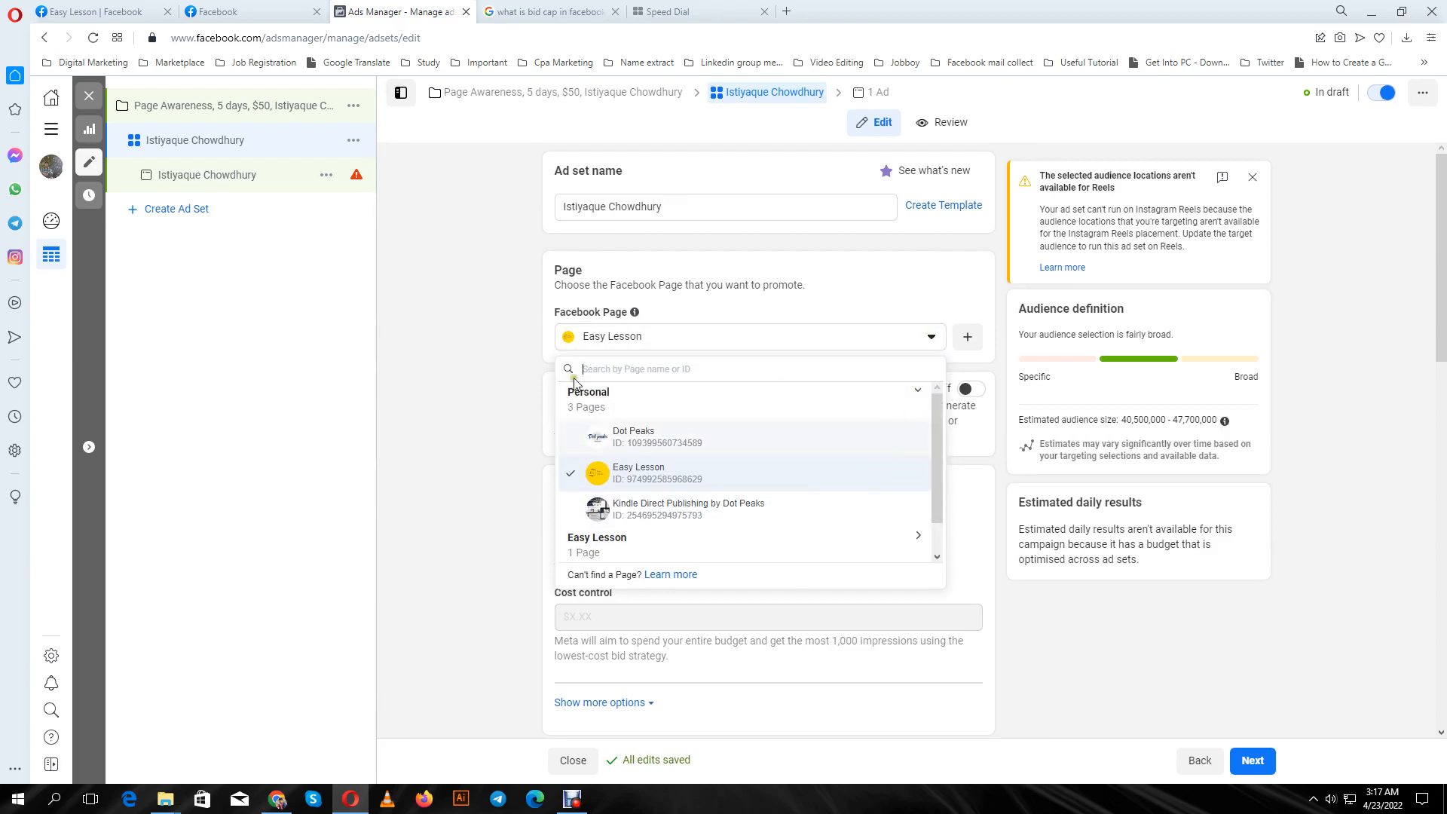
pyautogui.click(499, 333)
# Search Google for "what is dynamic creative in facebook ads" in the existing search results page.
pyautogui.scroll(-1, 776, 484)
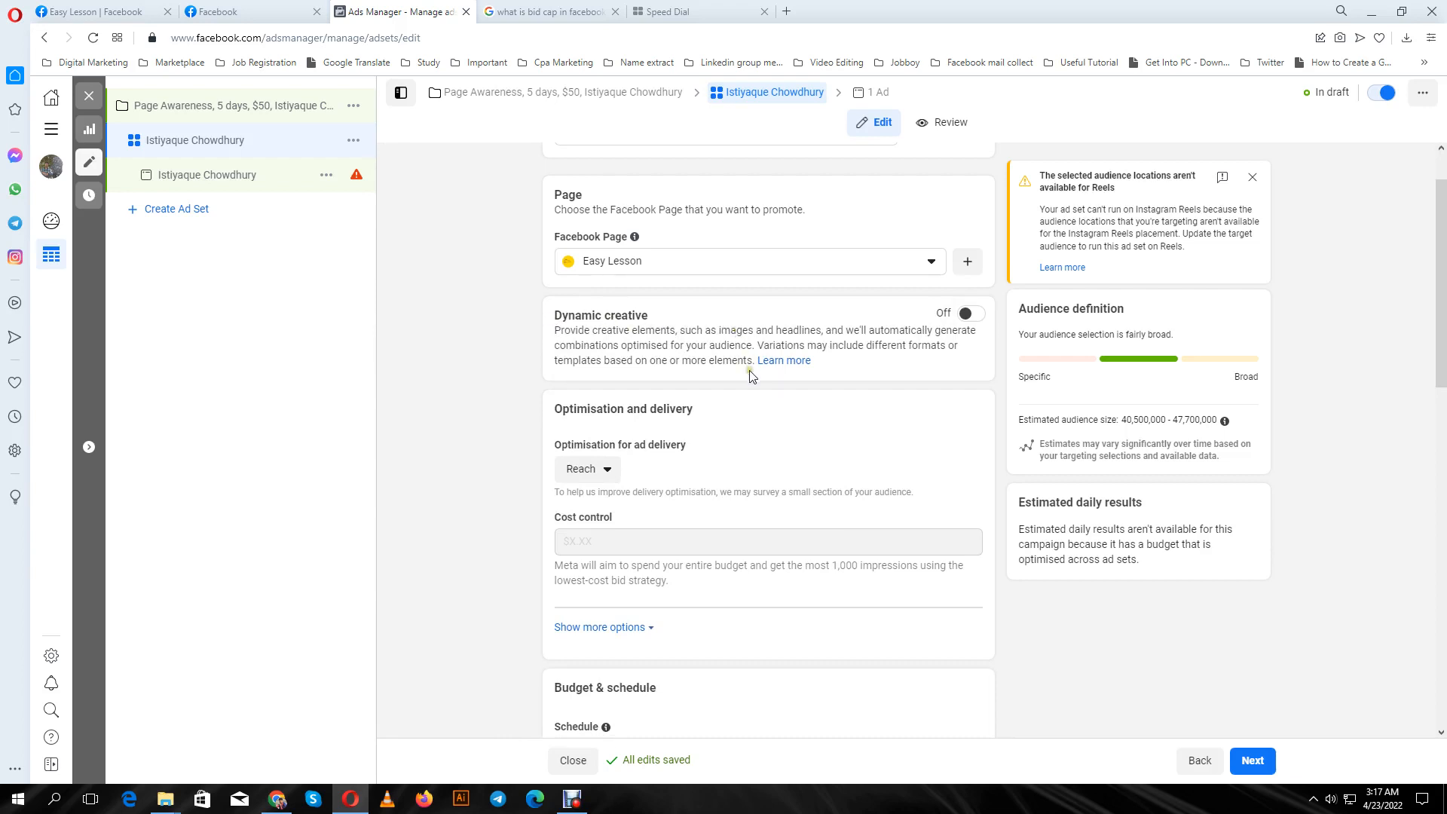
pyautogui.moveTo(650, 315); pyautogui.dragTo(554, 317)
pyautogui.hotkey('ctrl', 'c')
pyautogui.click(548, 10)
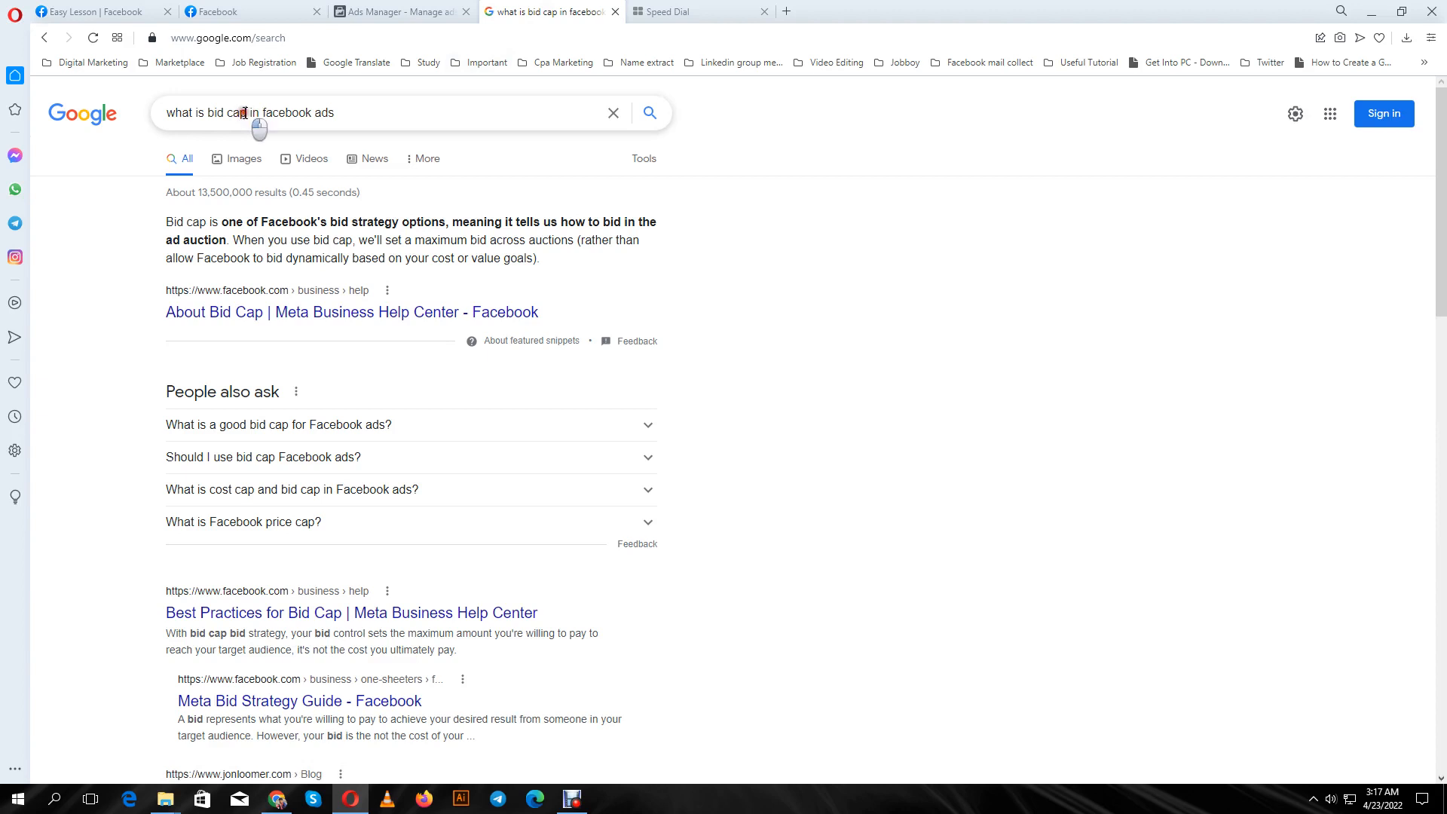
pyautogui.moveTo(247, 113); pyautogui.dragTo(207, 113)
pyautogui.hotkey('ctrl', 'v')
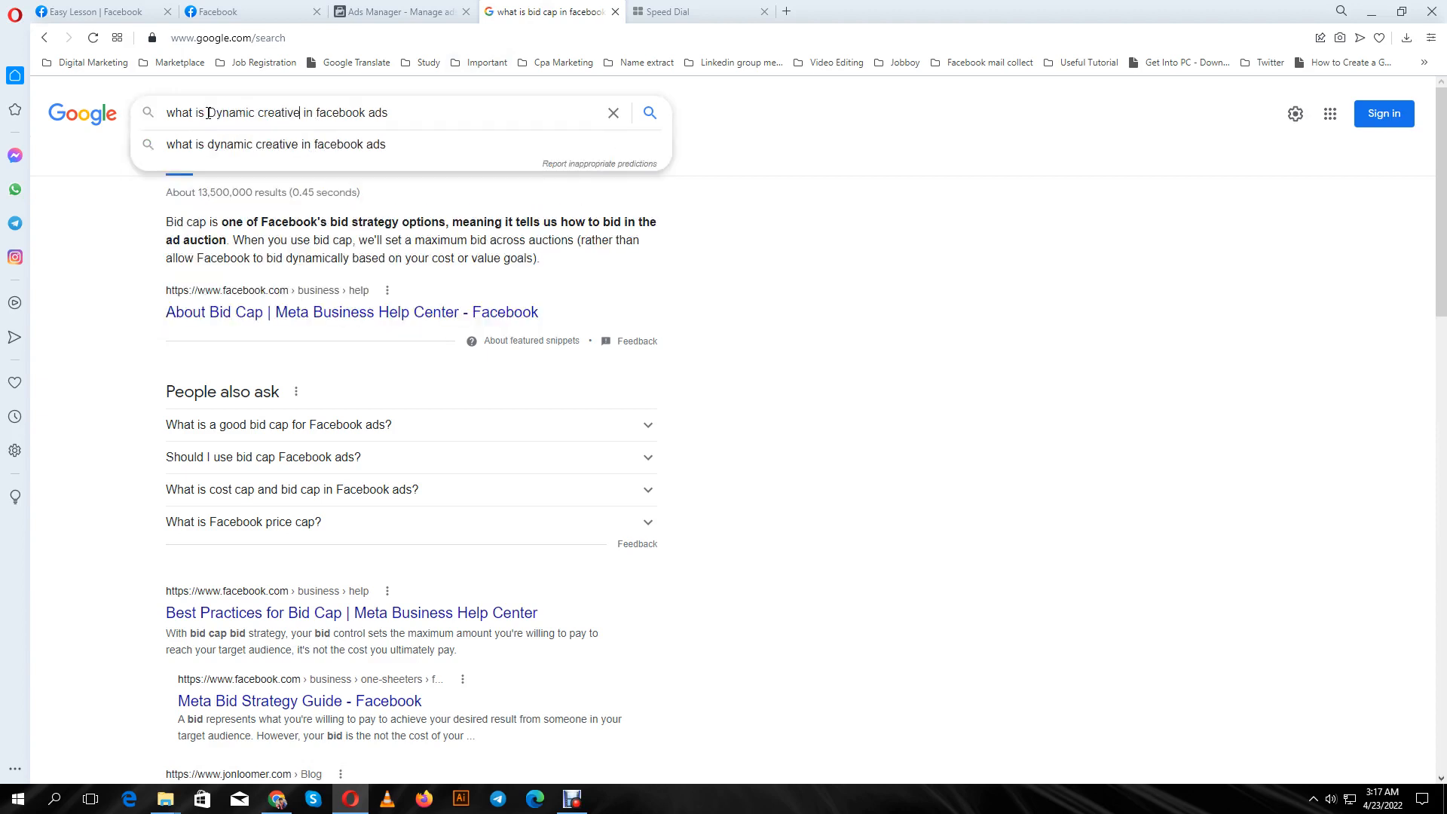
pyautogui.click(297, 151)
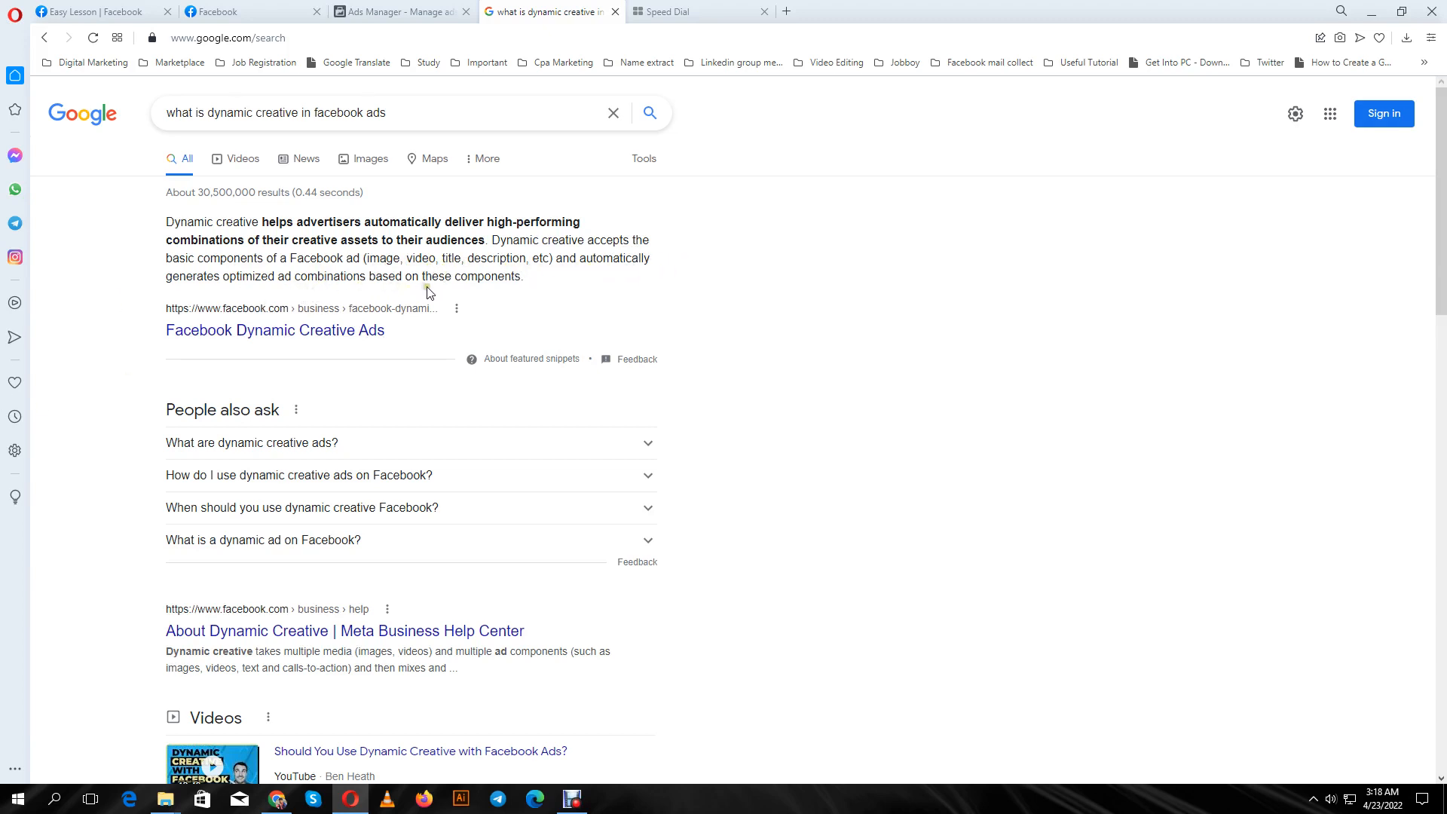
# Return to Ads Manager and try dynamic creative on the ad set, confirming both turning it on and turning it back off.
pyautogui.click(423, 9)
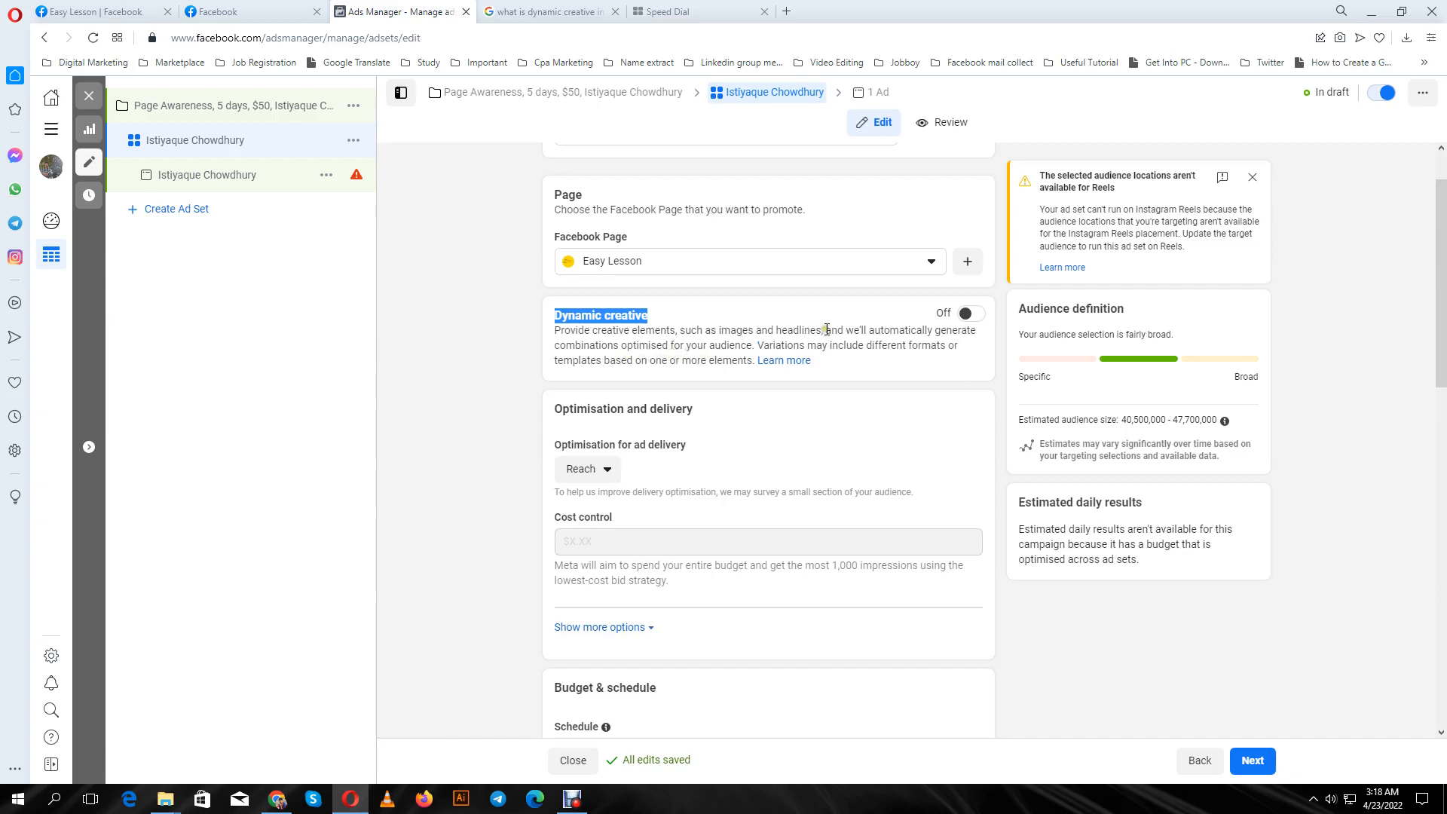
pyautogui.moveTo(846, 330); pyautogui.dragTo(752, 345)
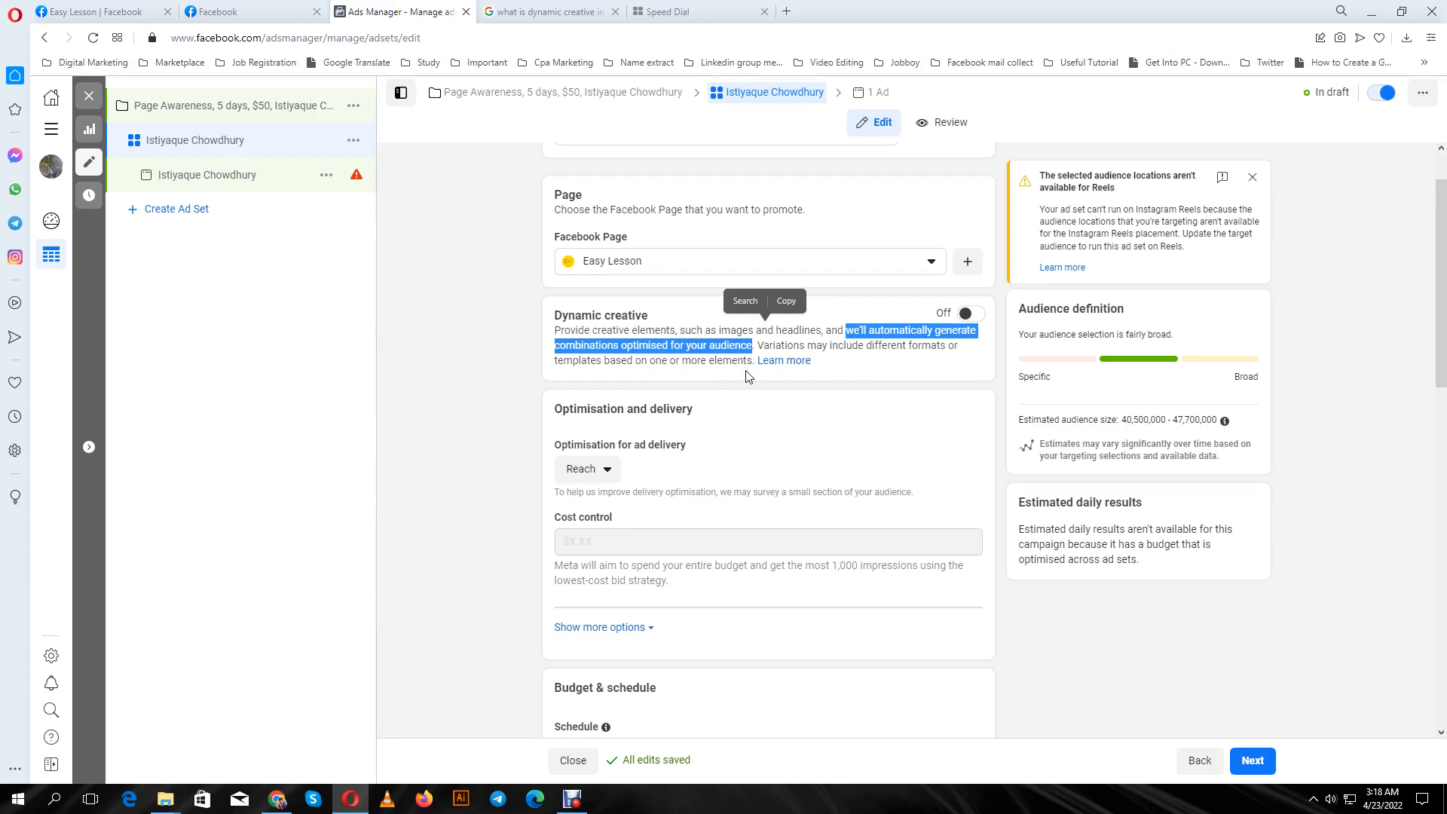
pyautogui.click(972, 314)
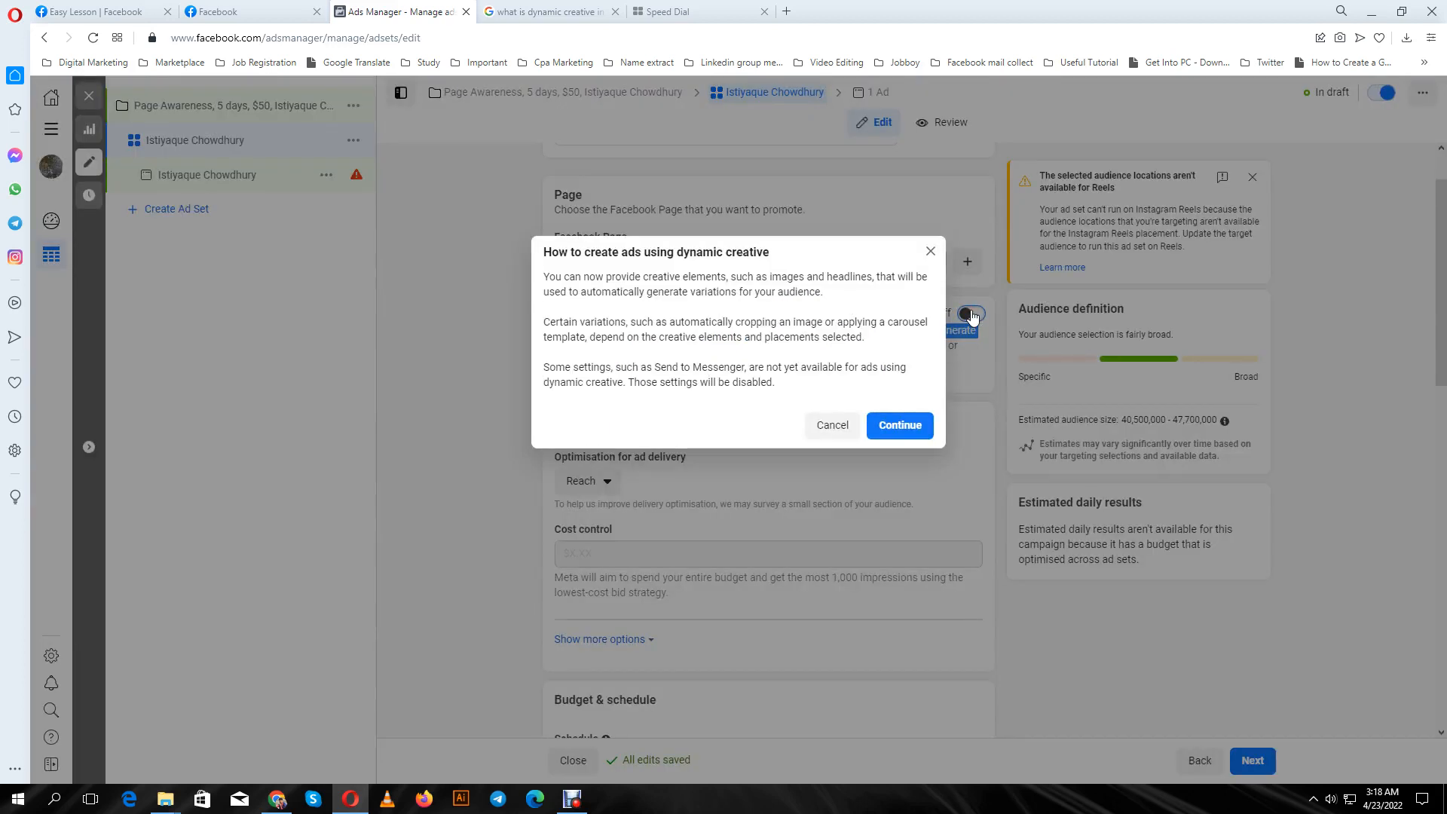
pyautogui.click(910, 426)
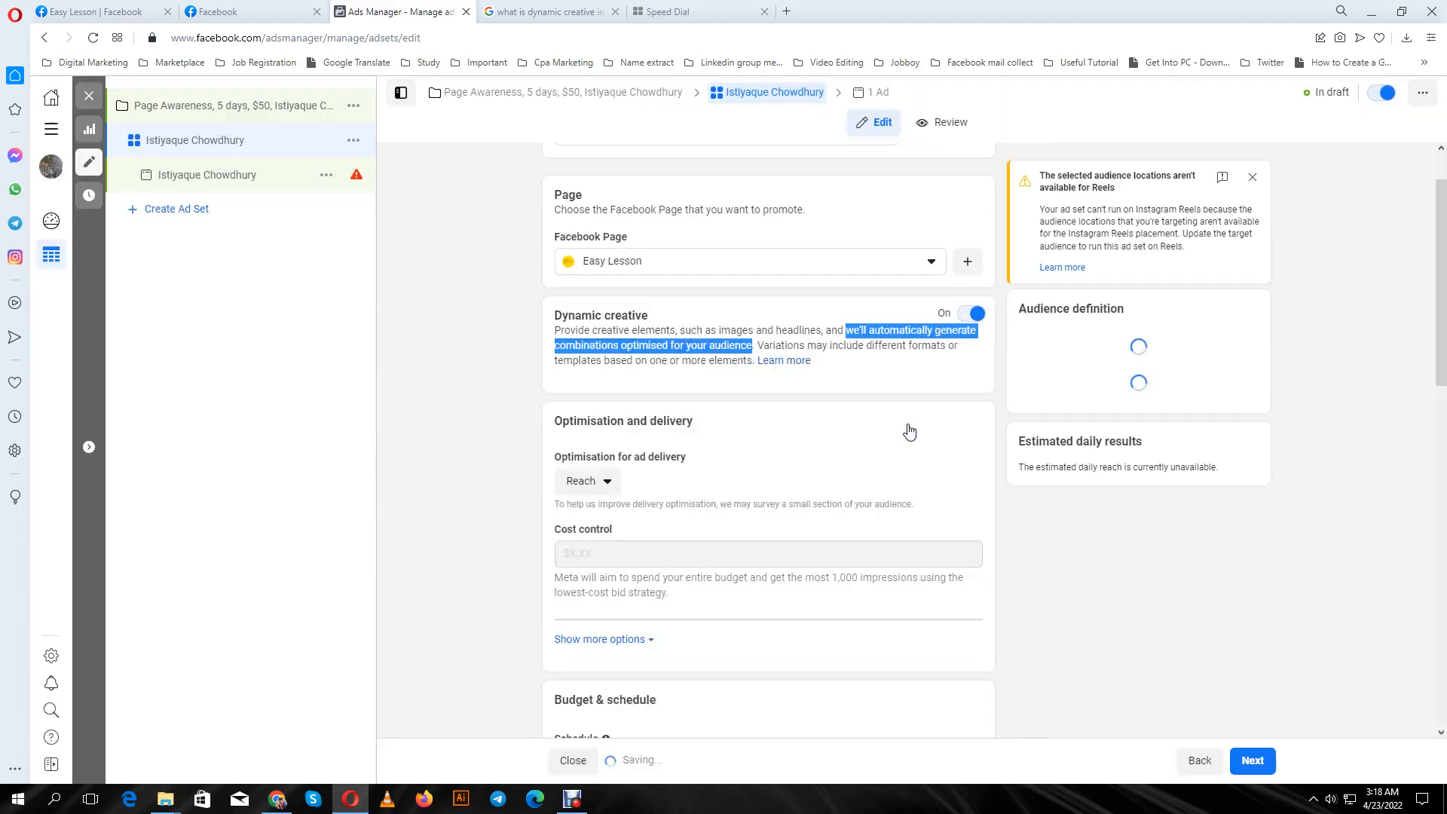
pyautogui.click(973, 317)
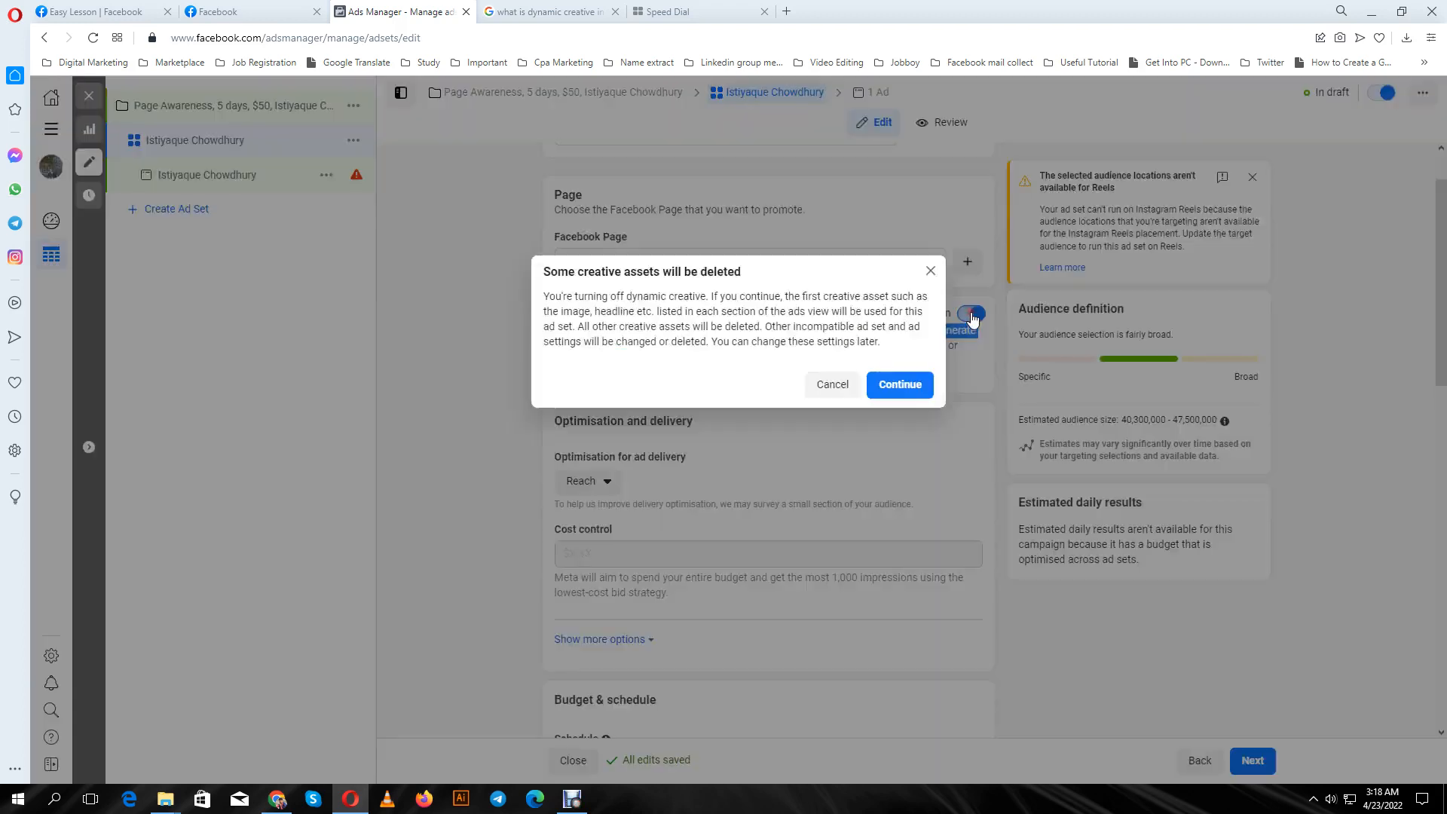
pyautogui.click(887, 386)
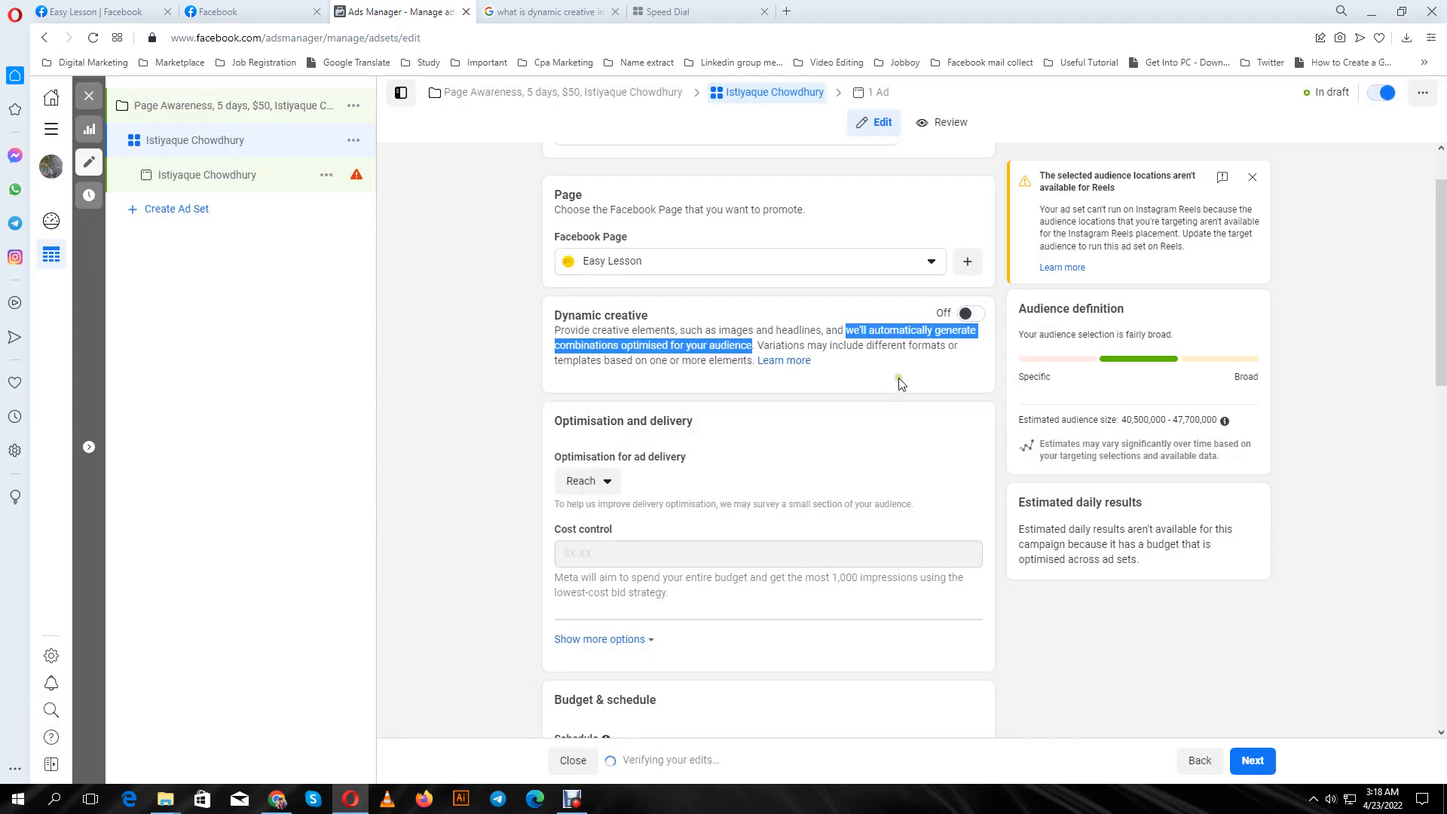
# Examine the optimisation for ad delivery choices, from Reach and Impressions through to ThruPlay and 2-second continuous video views.
pyautogui.scroll(-3, 885, 373)
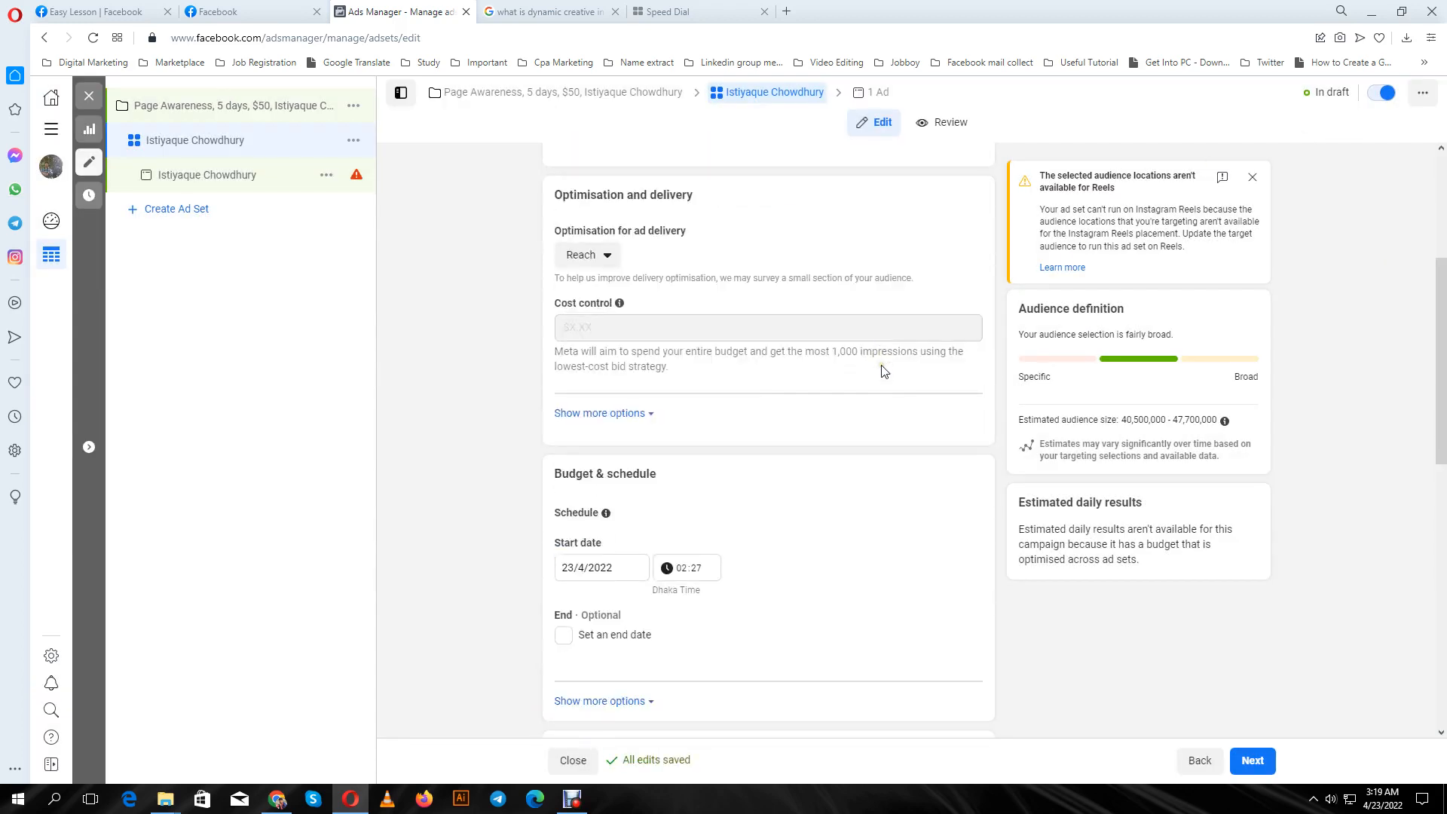
pyautogui.scroll(2, 884, 371)
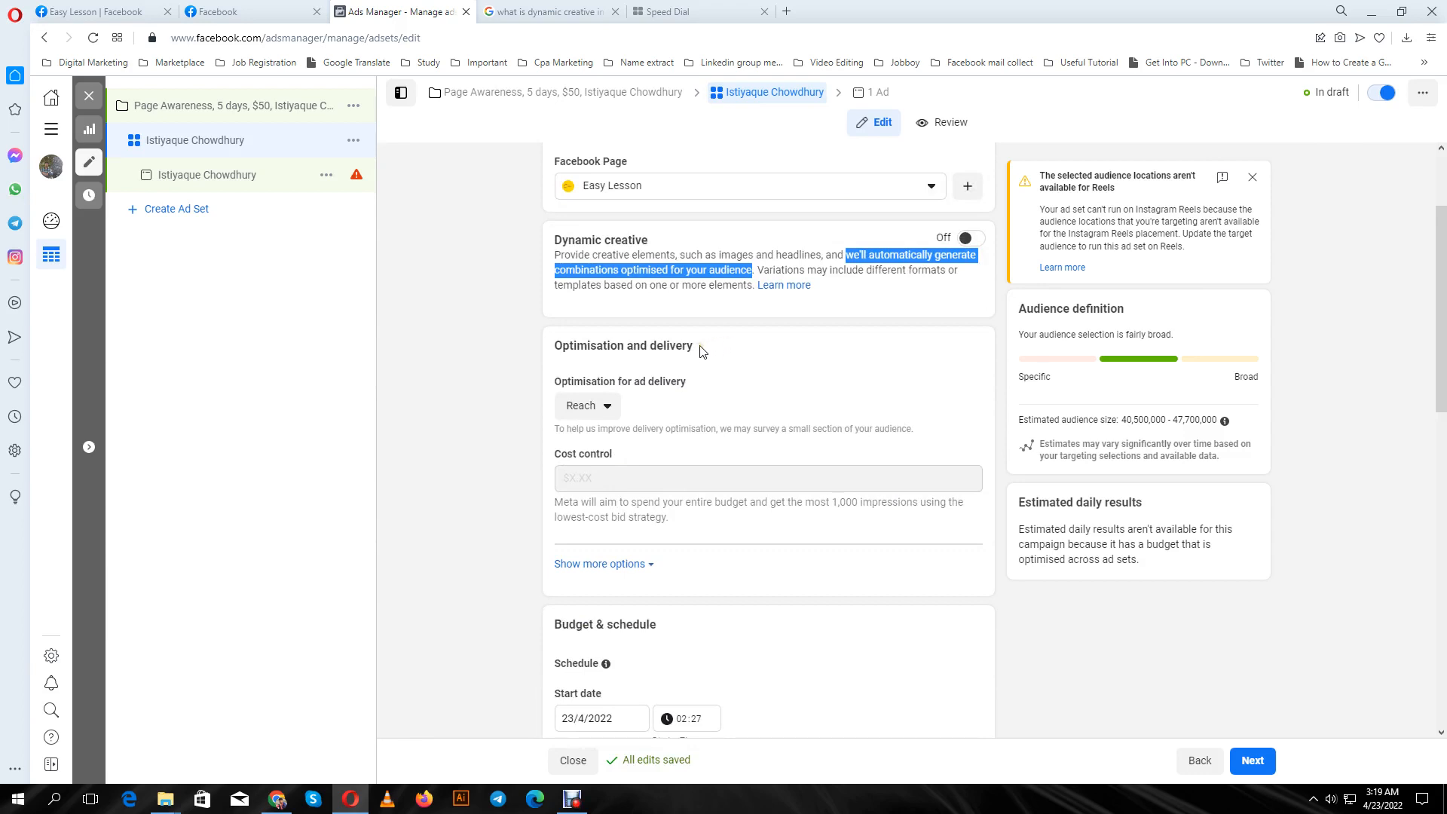
pyautogui.click(605, 411)
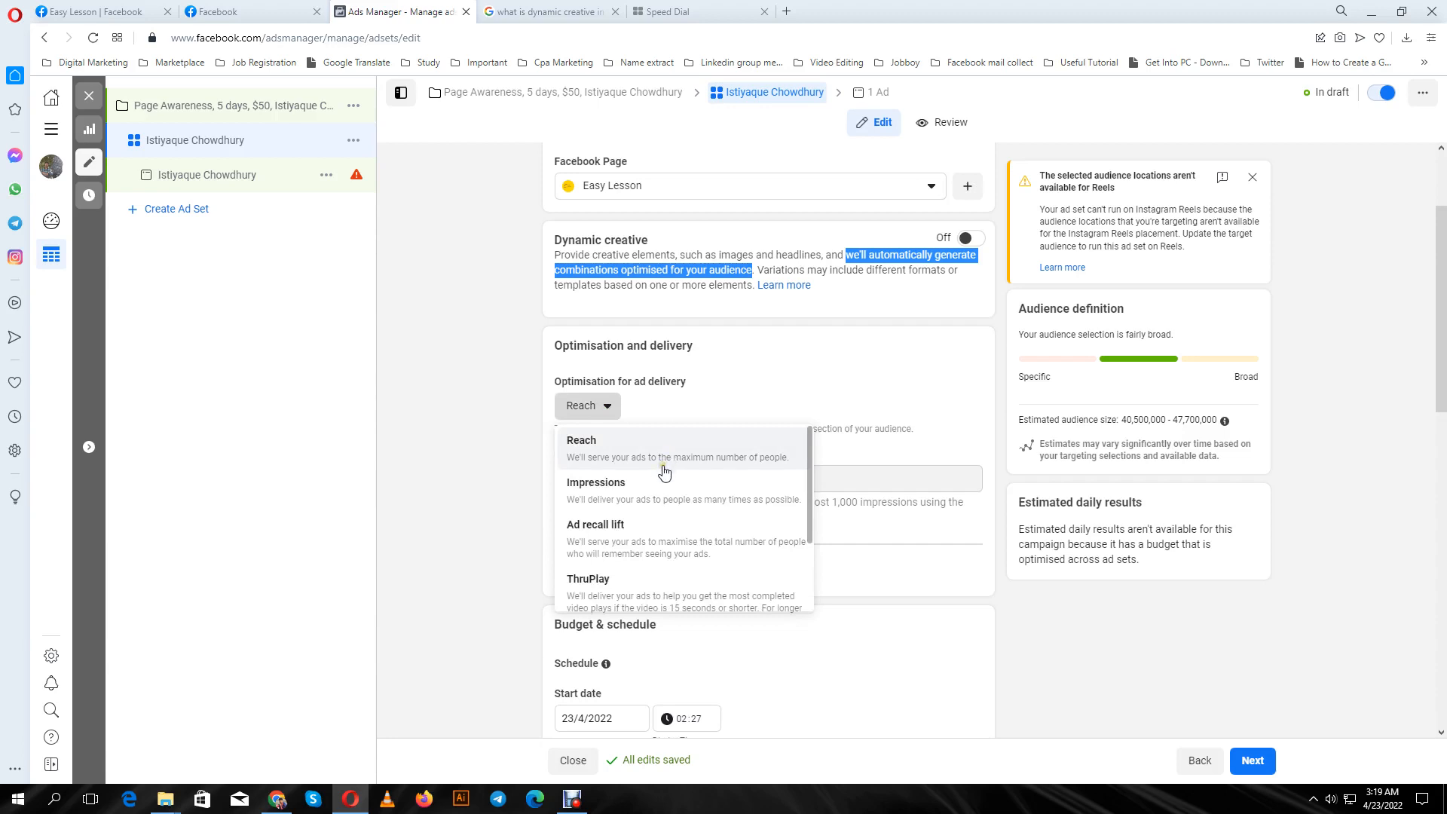
pyautogui.scroll(-1, 664, 472)
pyautogui.scroll(-3, 663, 469)
pyautogui.scroll(3, 664, 469)
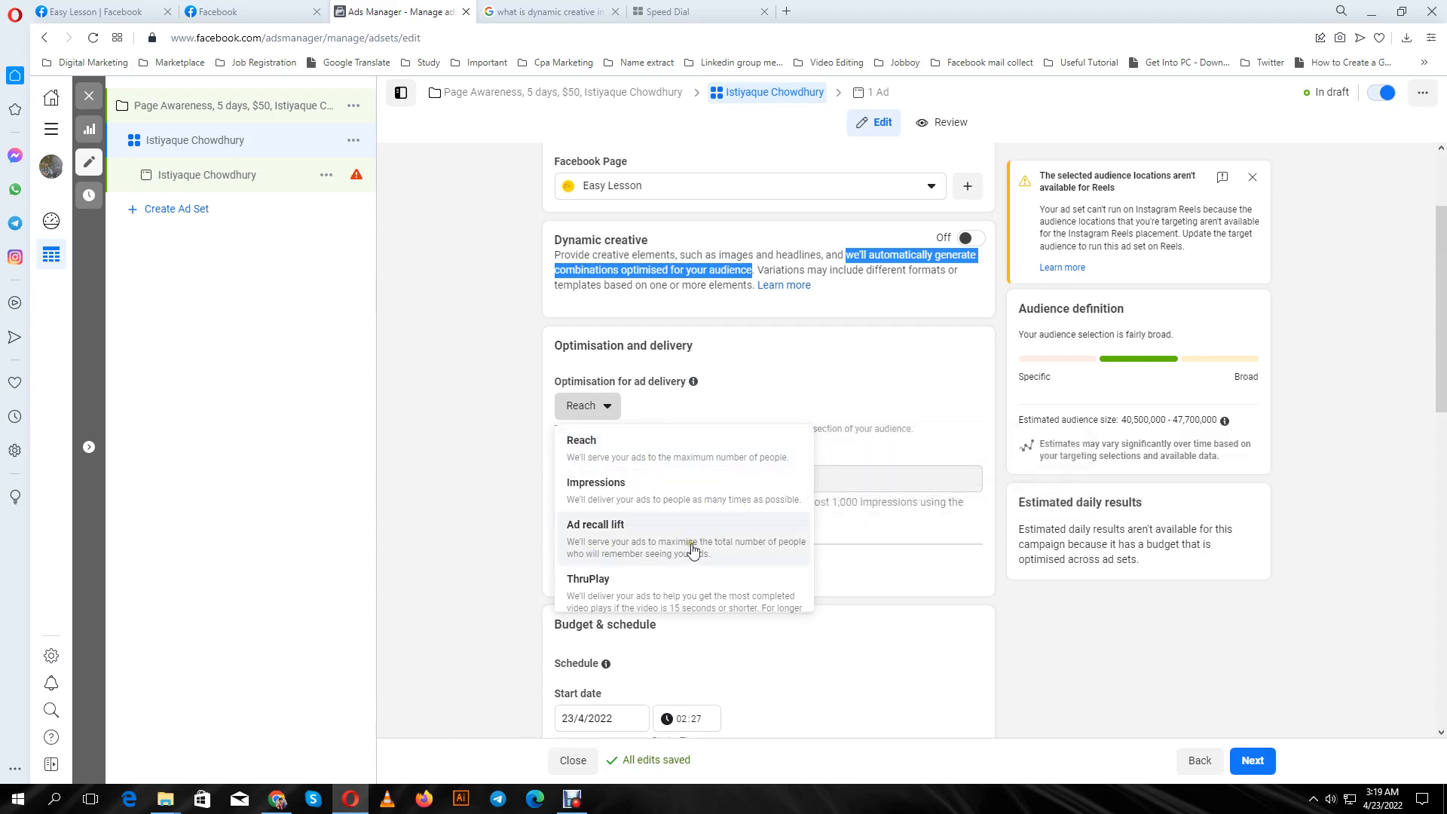
pyautogui.scroll(-1, 617, 585)
pyautogui.scroll(1, 656, 477)
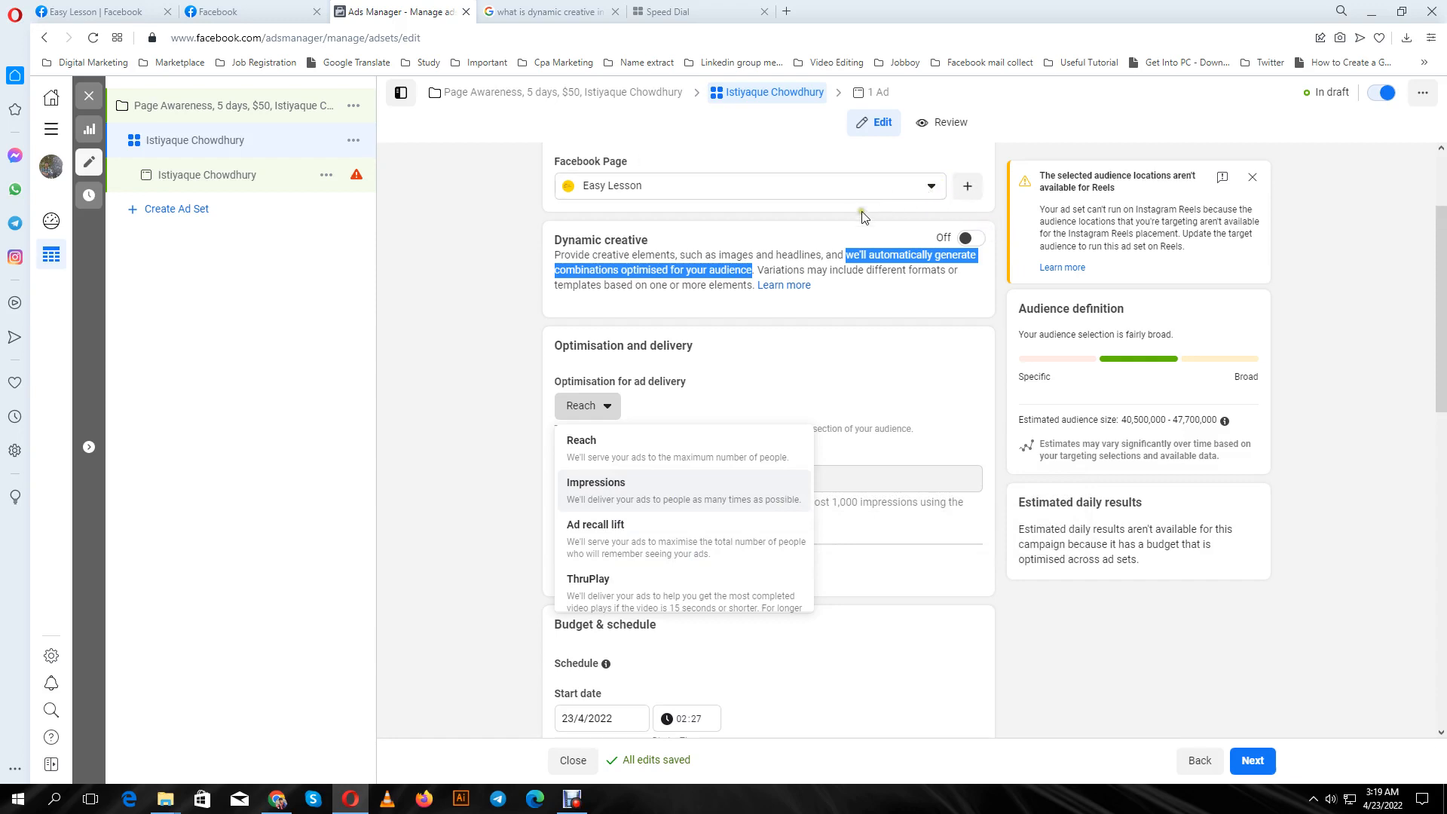
pyautogui.scroll(-5, 909, 354)
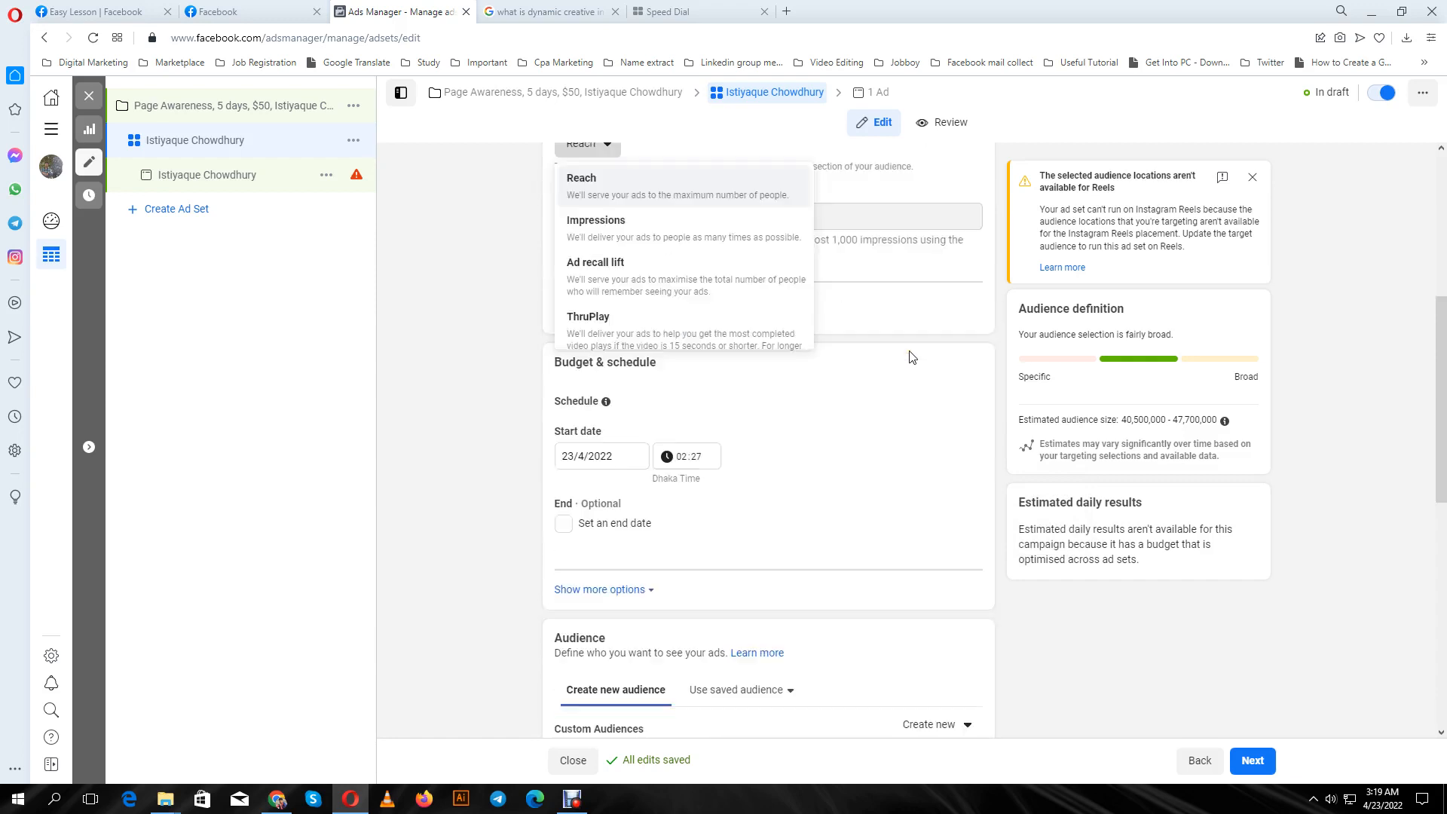
pyautogui.scroll(6, 909, 357)
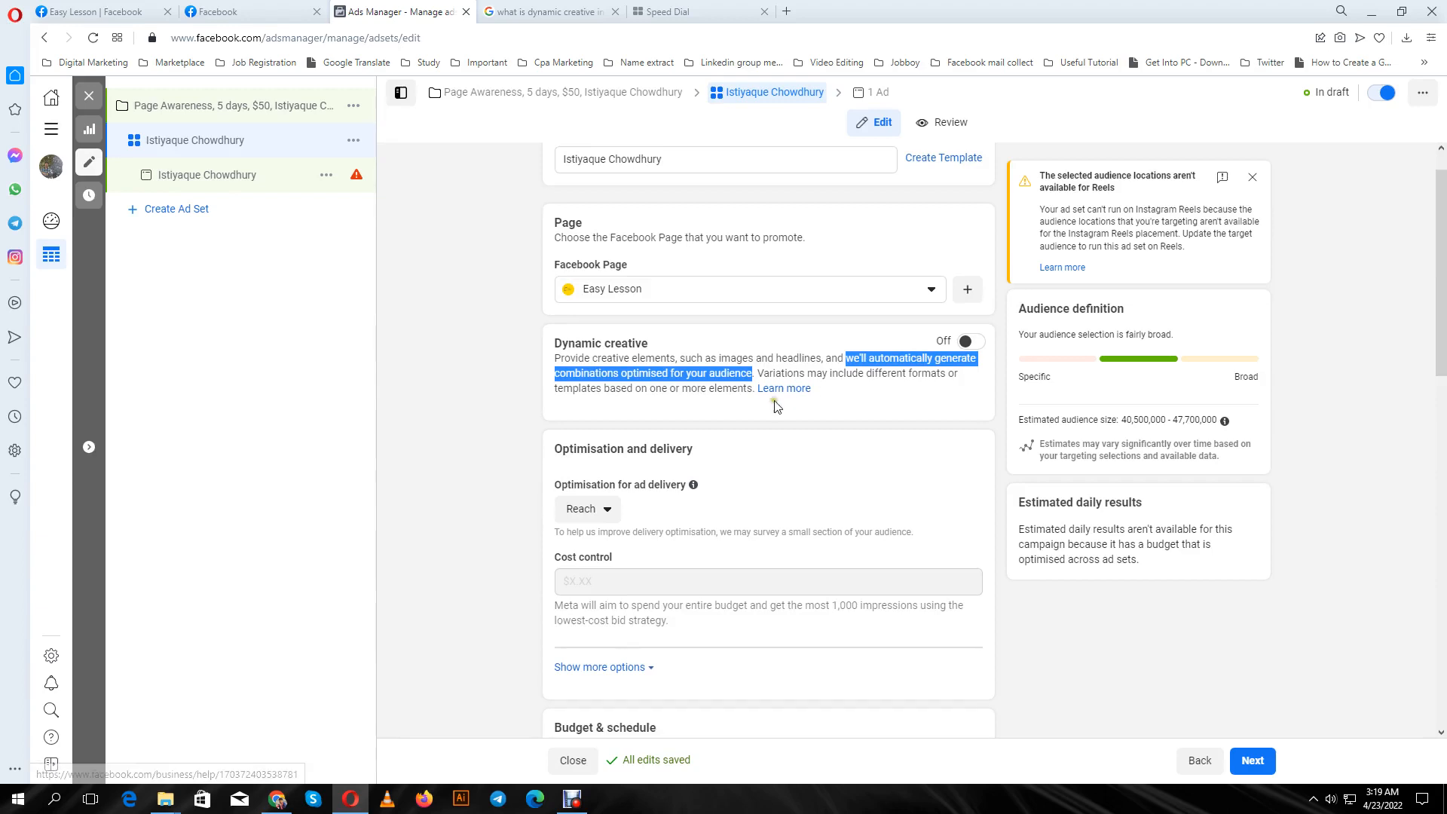
pyautogui.scroll(1, 784, 331)
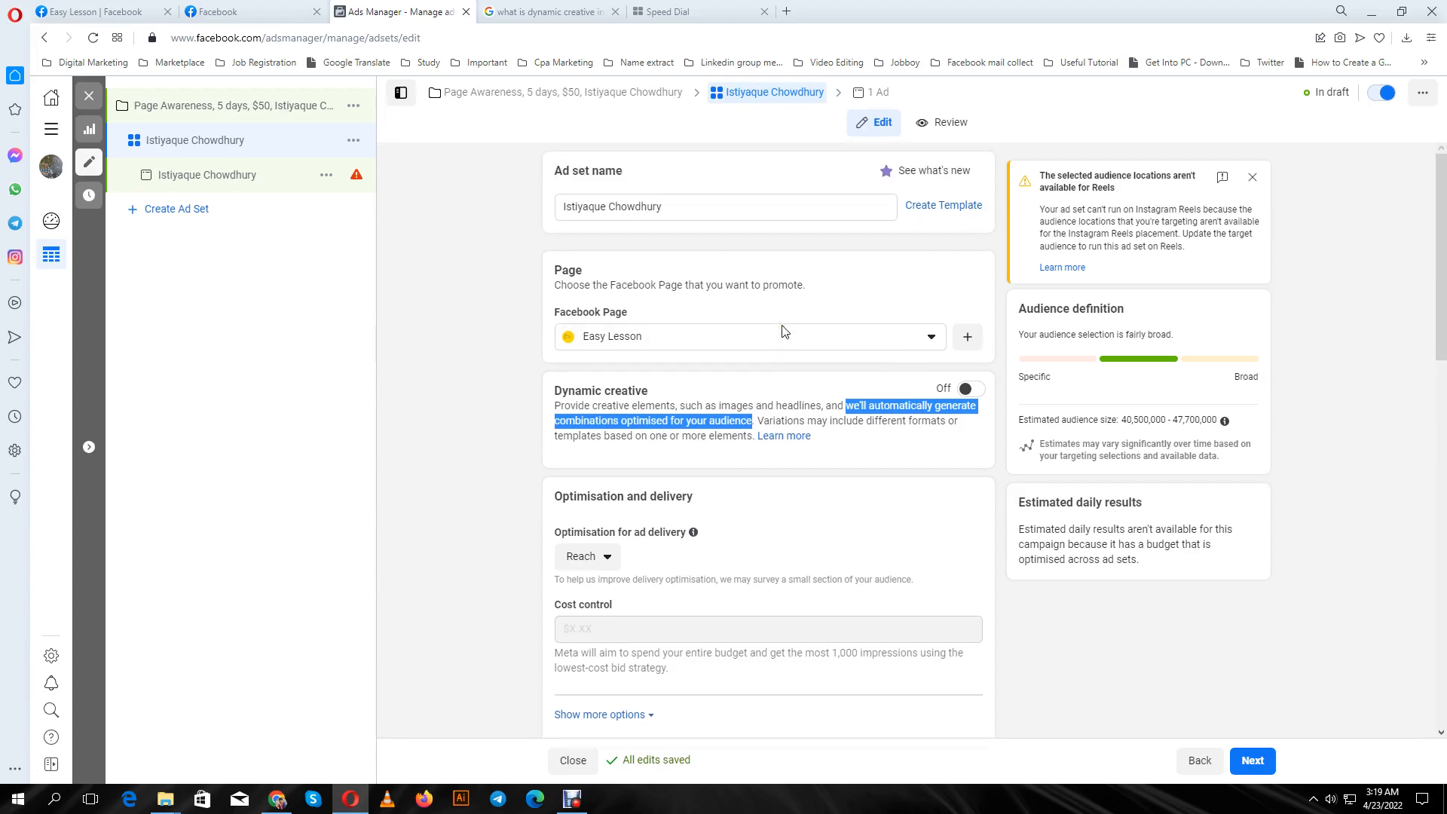
pyautogui.scroll(-2, 784, 336)
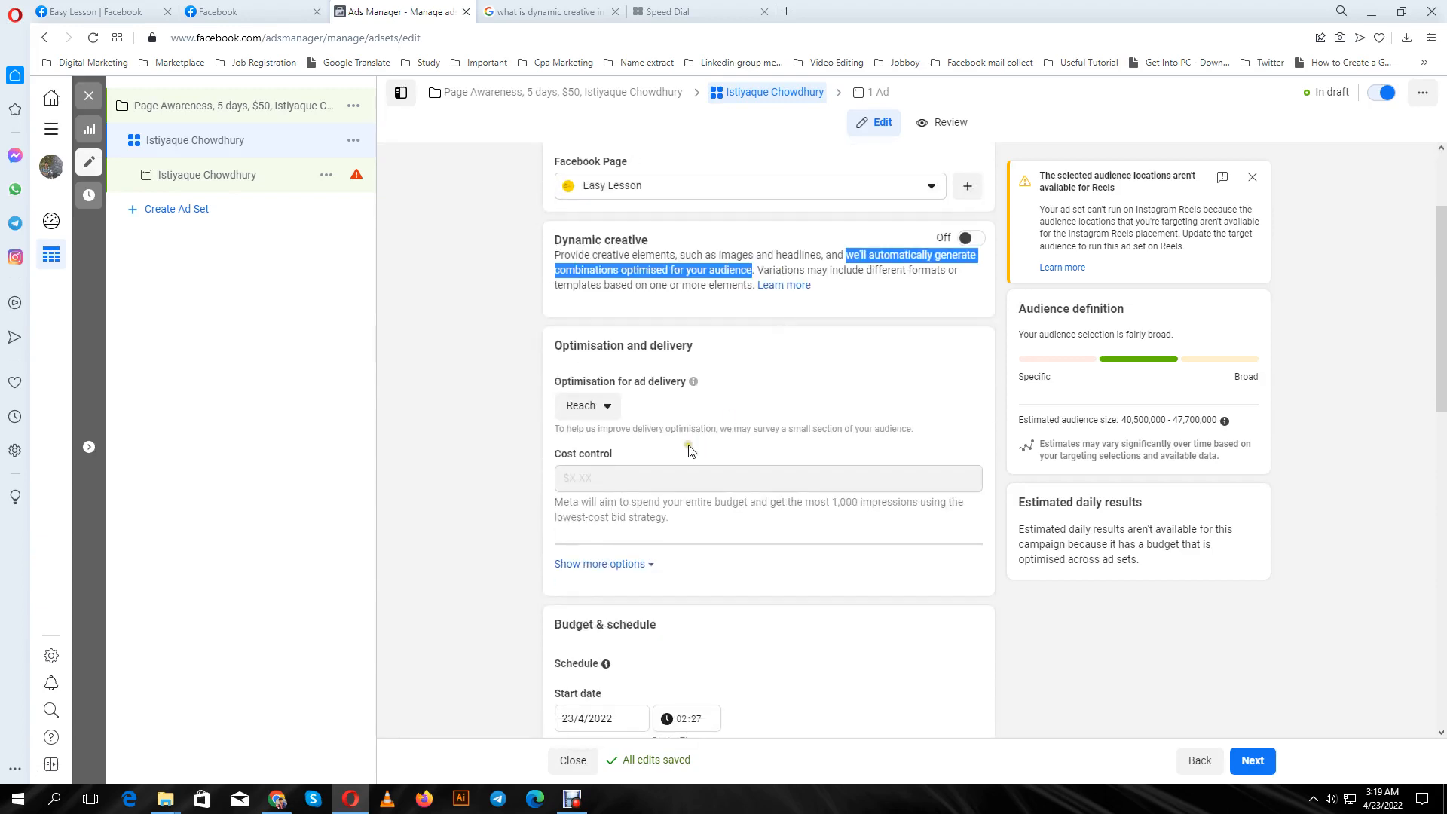
pyautogui.click(609, 407)
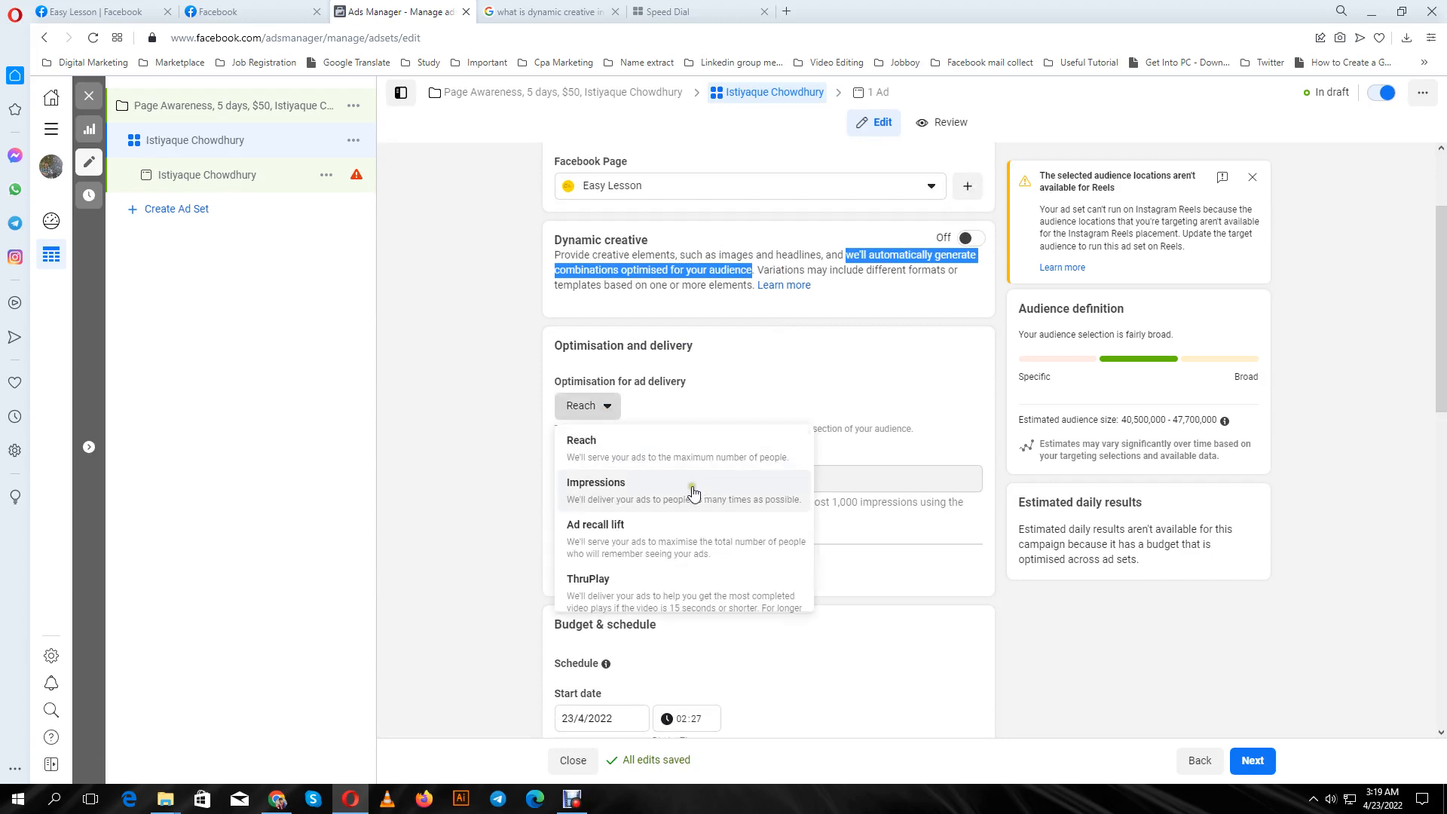
pyautogui.scroll(-1, 612, 553)
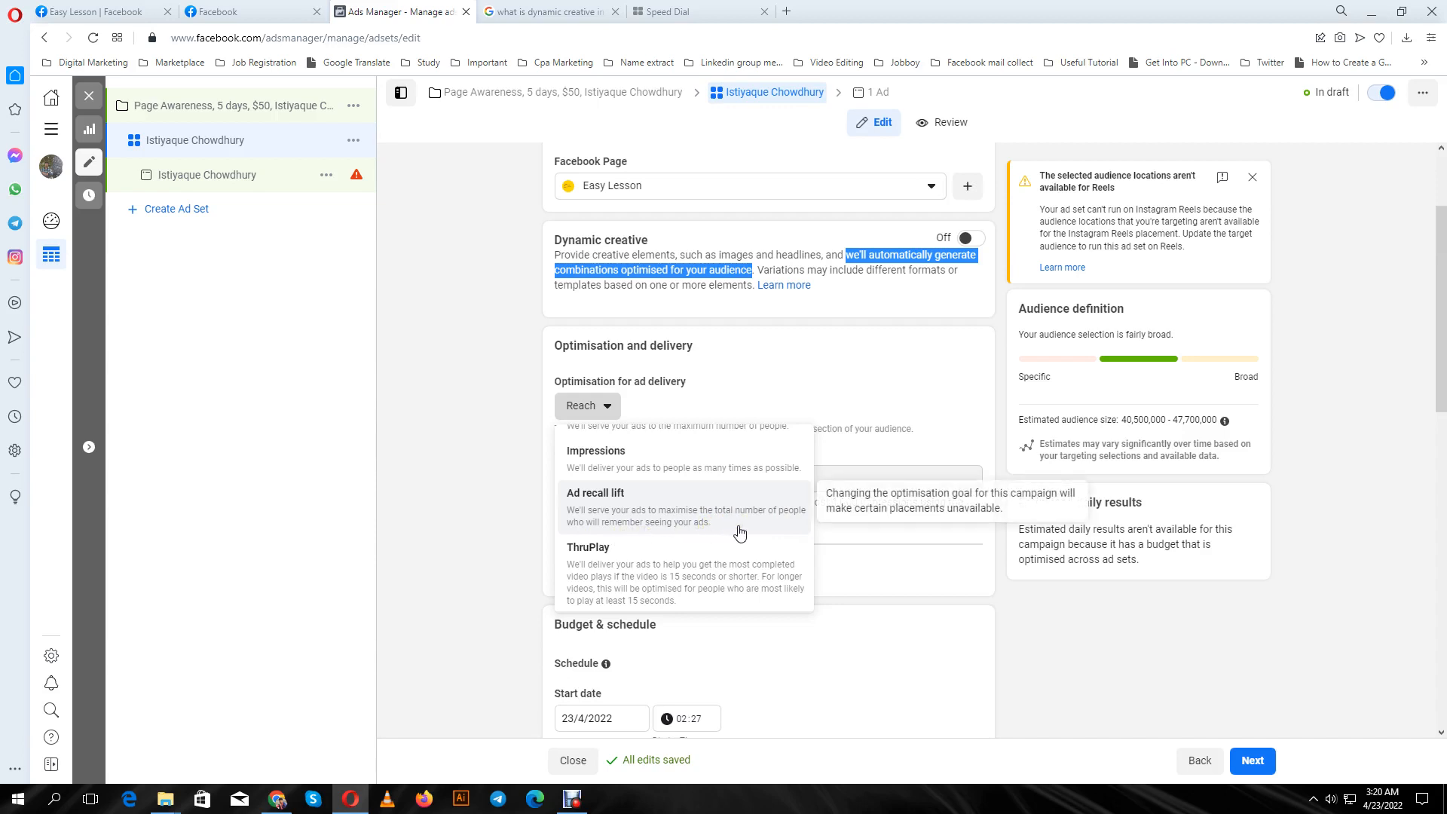
pyautogui.scroll(-2, 738, 527)
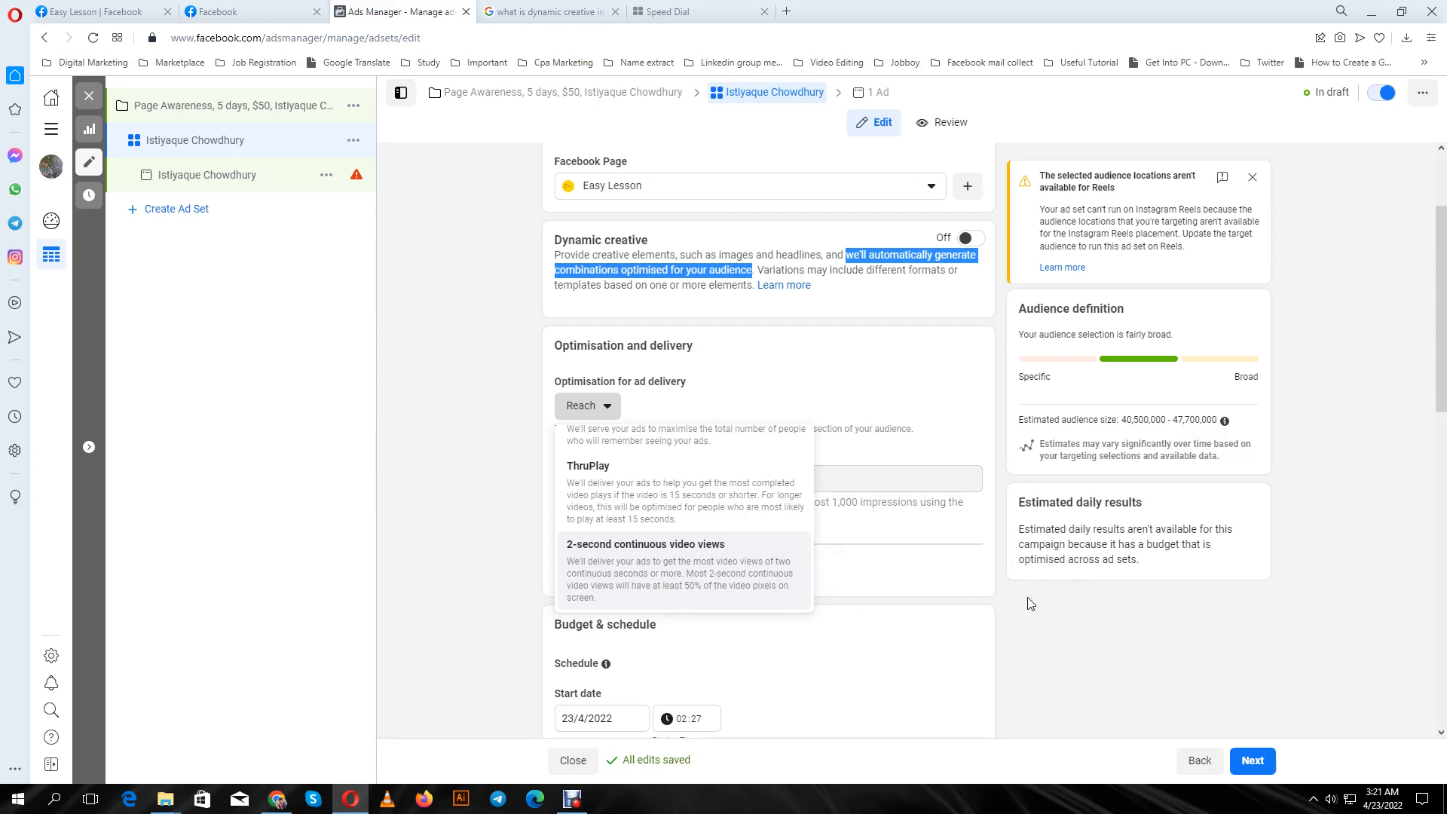
pyautogui.click(971, 416)
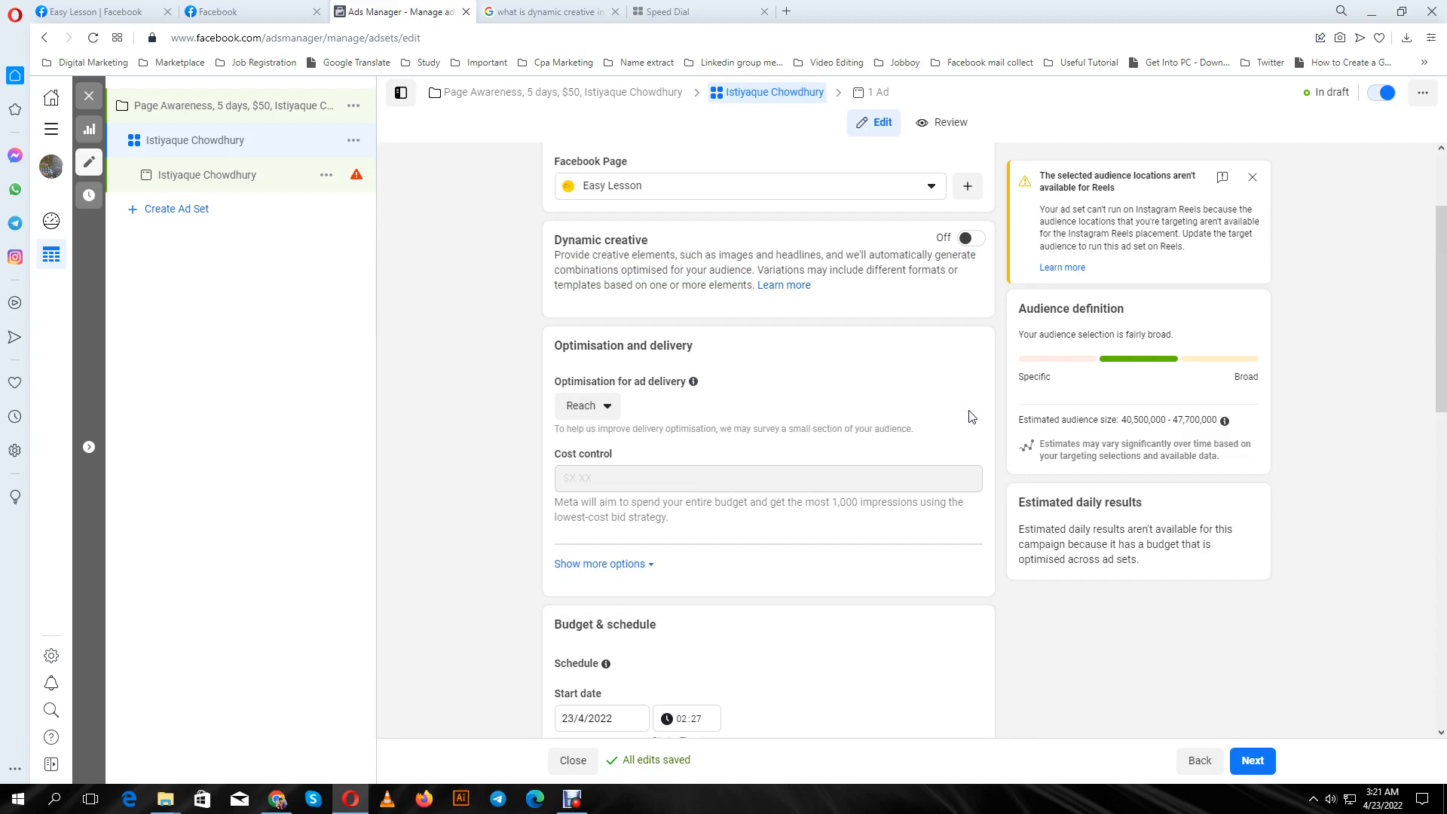
pyautogui.click(602, 411)
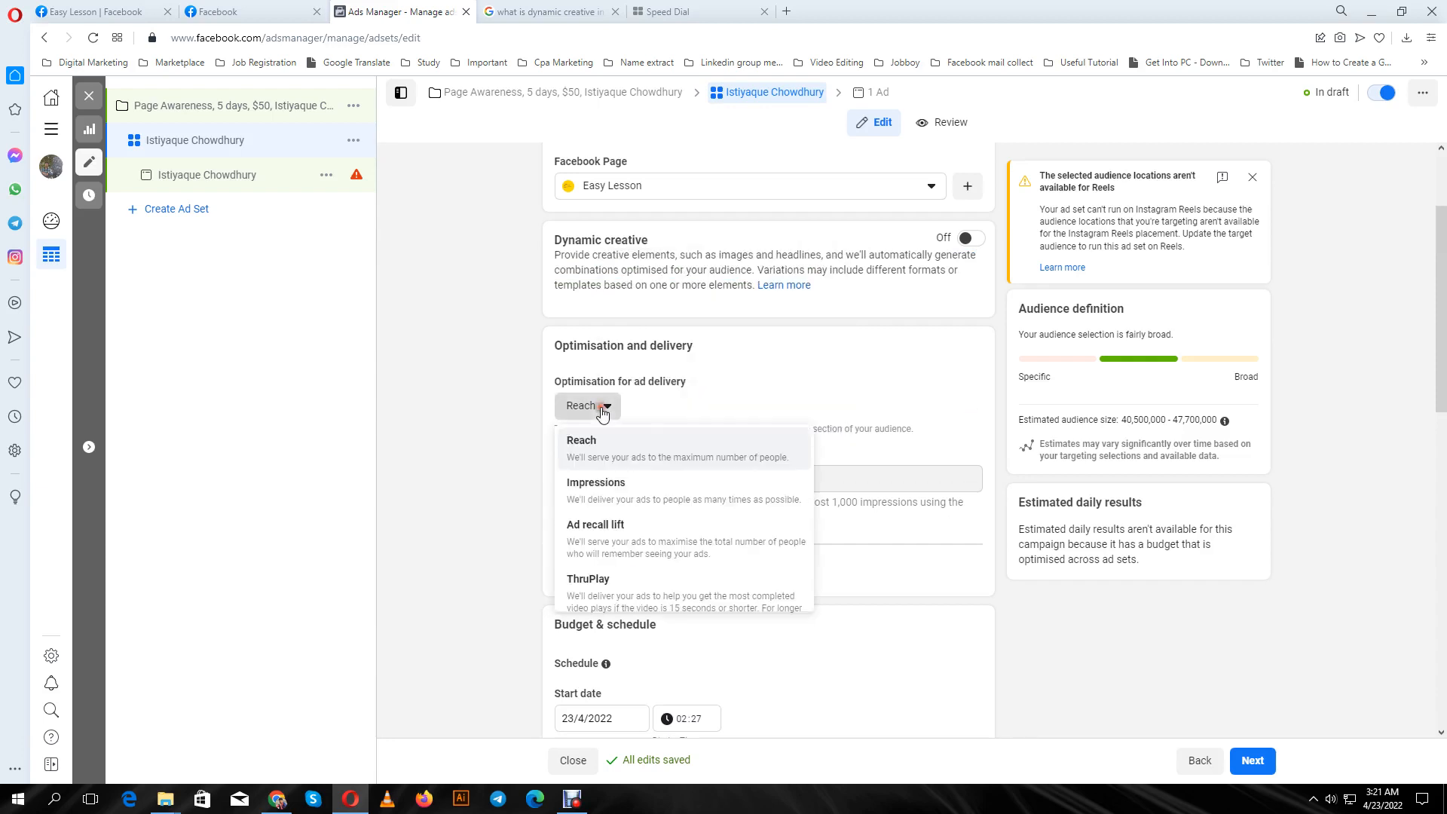
pyautogui.click(961, 401)
# Examine the ad set's cost control field and the budget and schedule section below it.
pyautogui.scroll(-1, 942, 396)
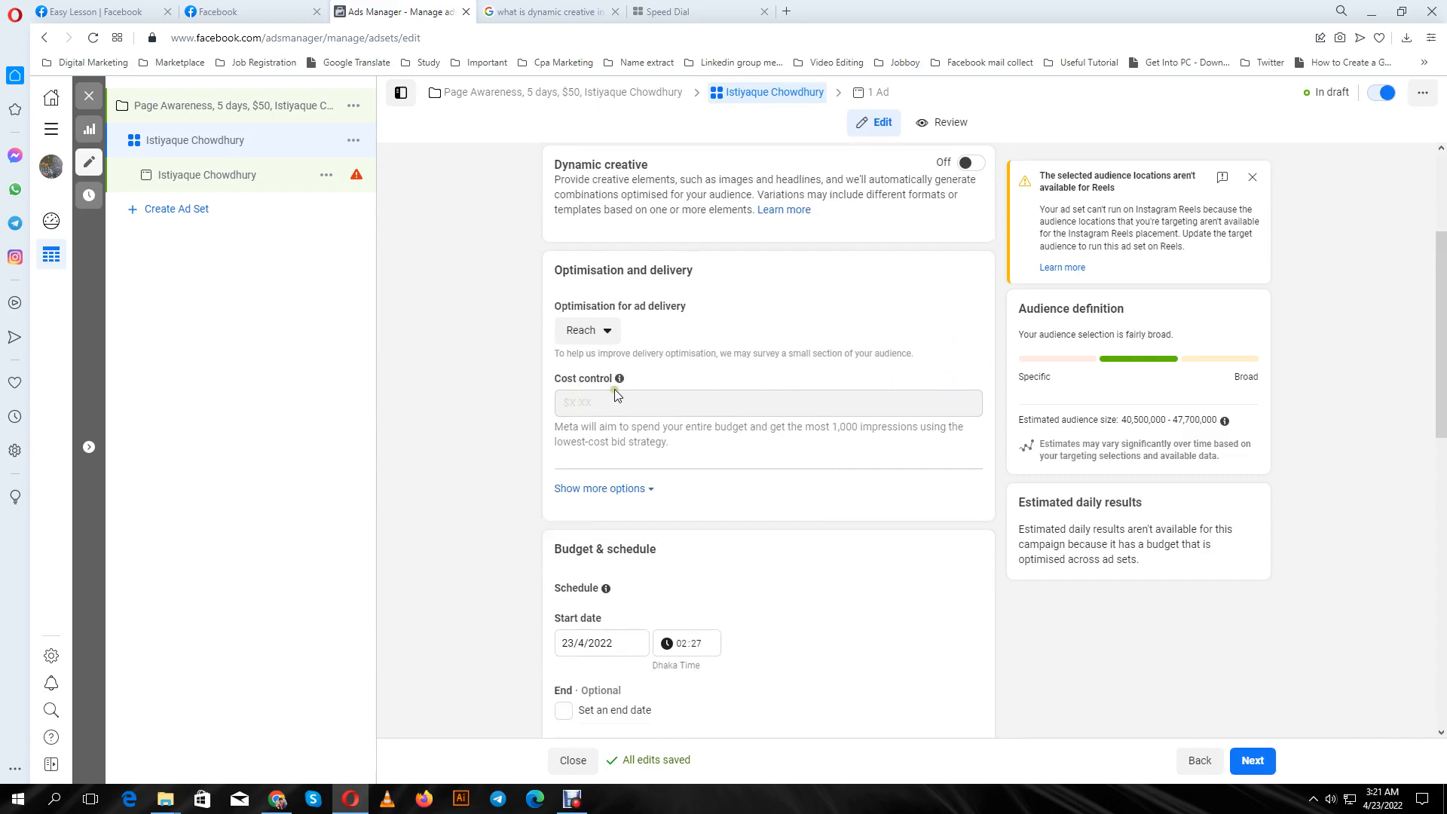
pyautogui.click(849, 399)
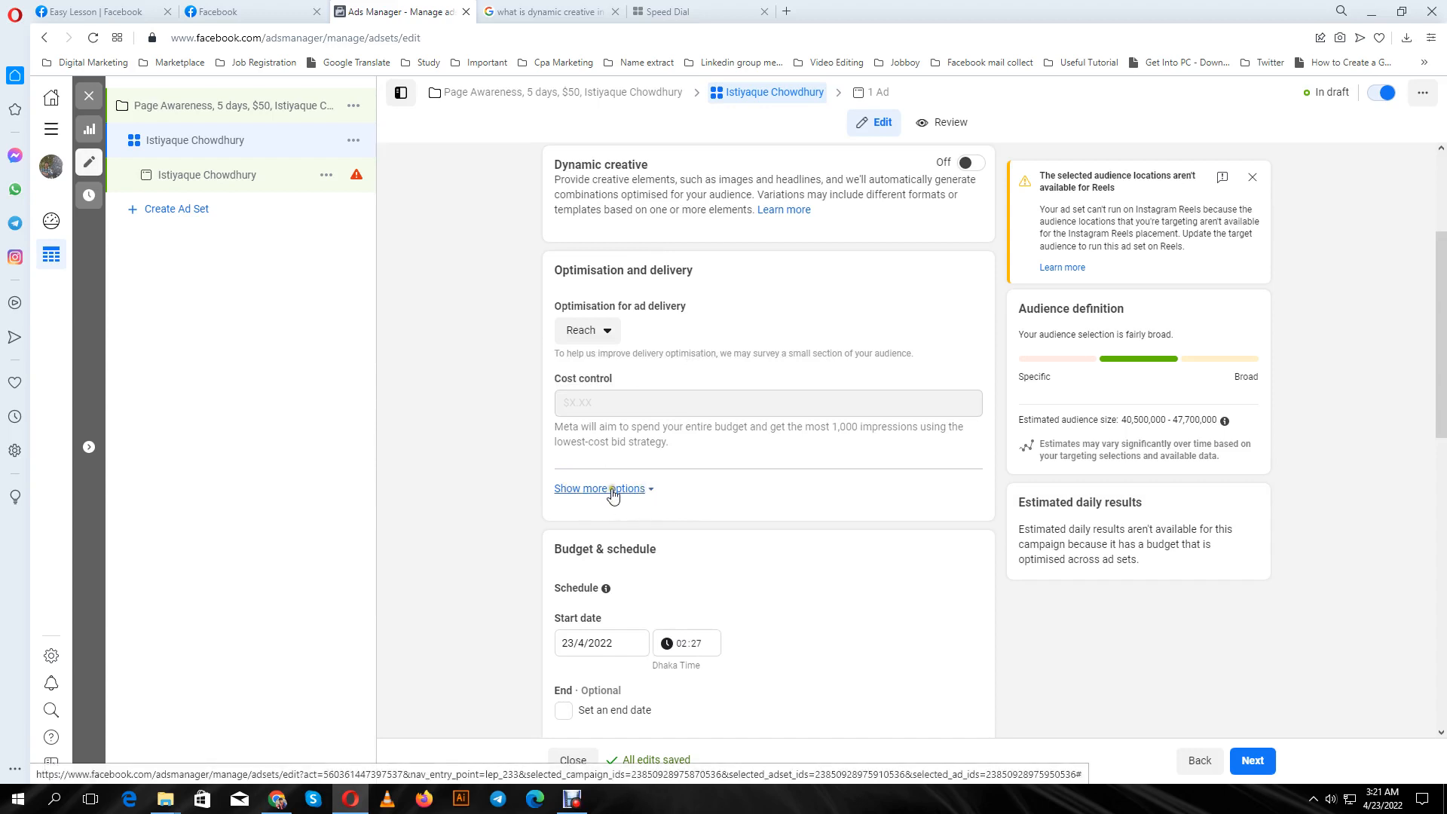
pyautogui.scroll(-2, 713, 467)
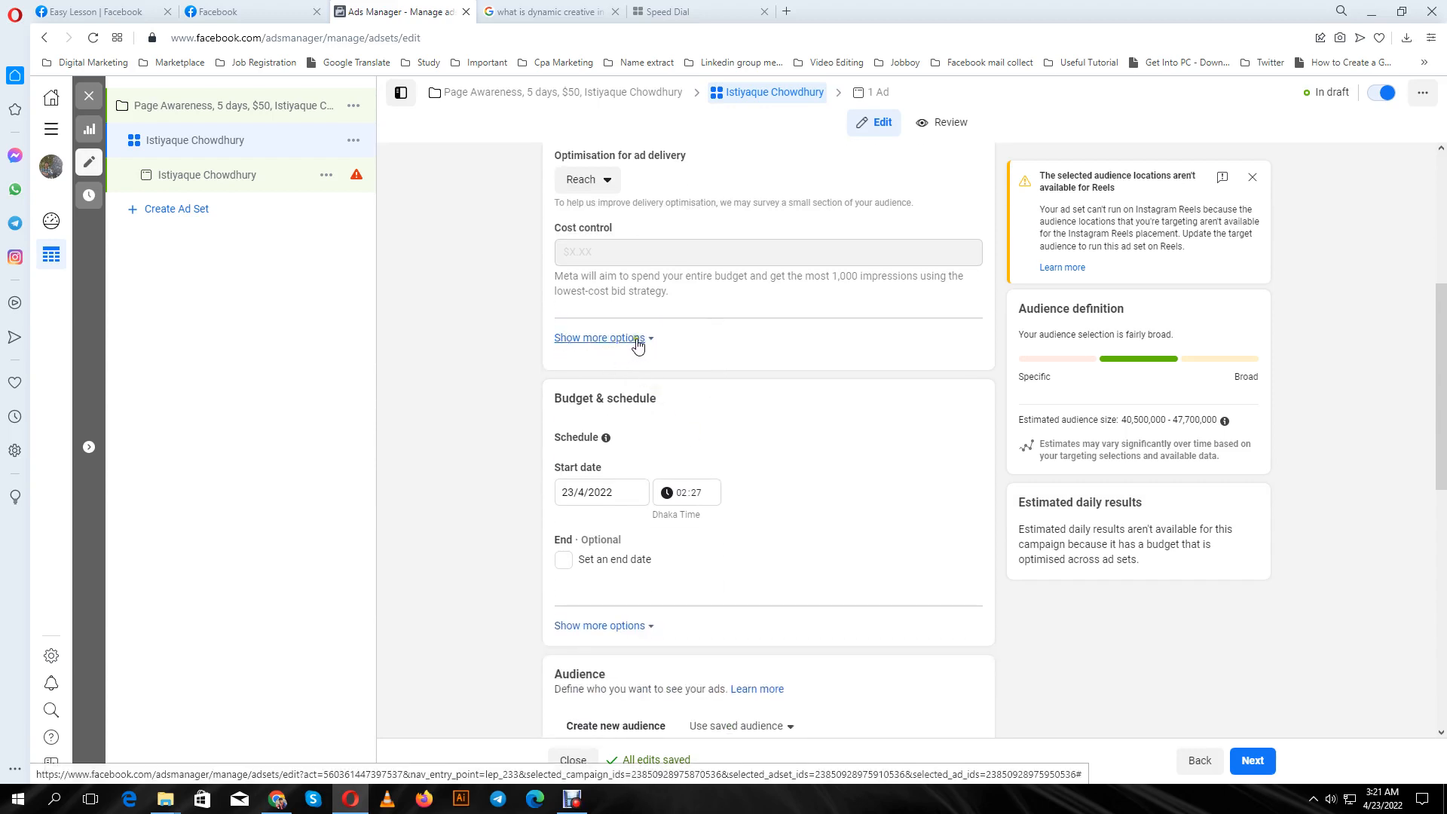
# Show the additional delivery optimisation options and open the frequency cap for editing.
pyautogui.click(637, 339)
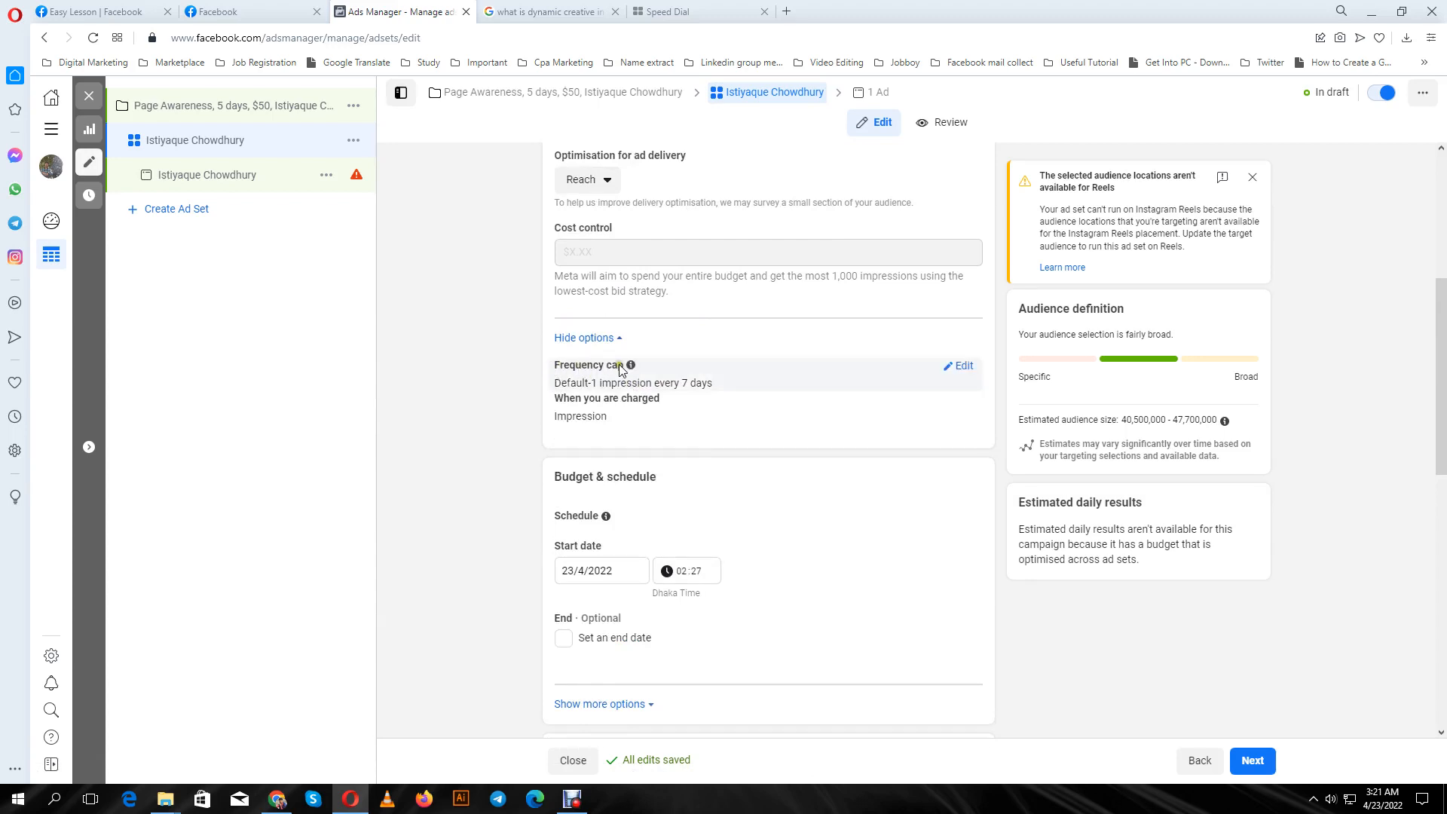
pyautogui.moveTo(630, 369)
pyautogui.click(960, 373)
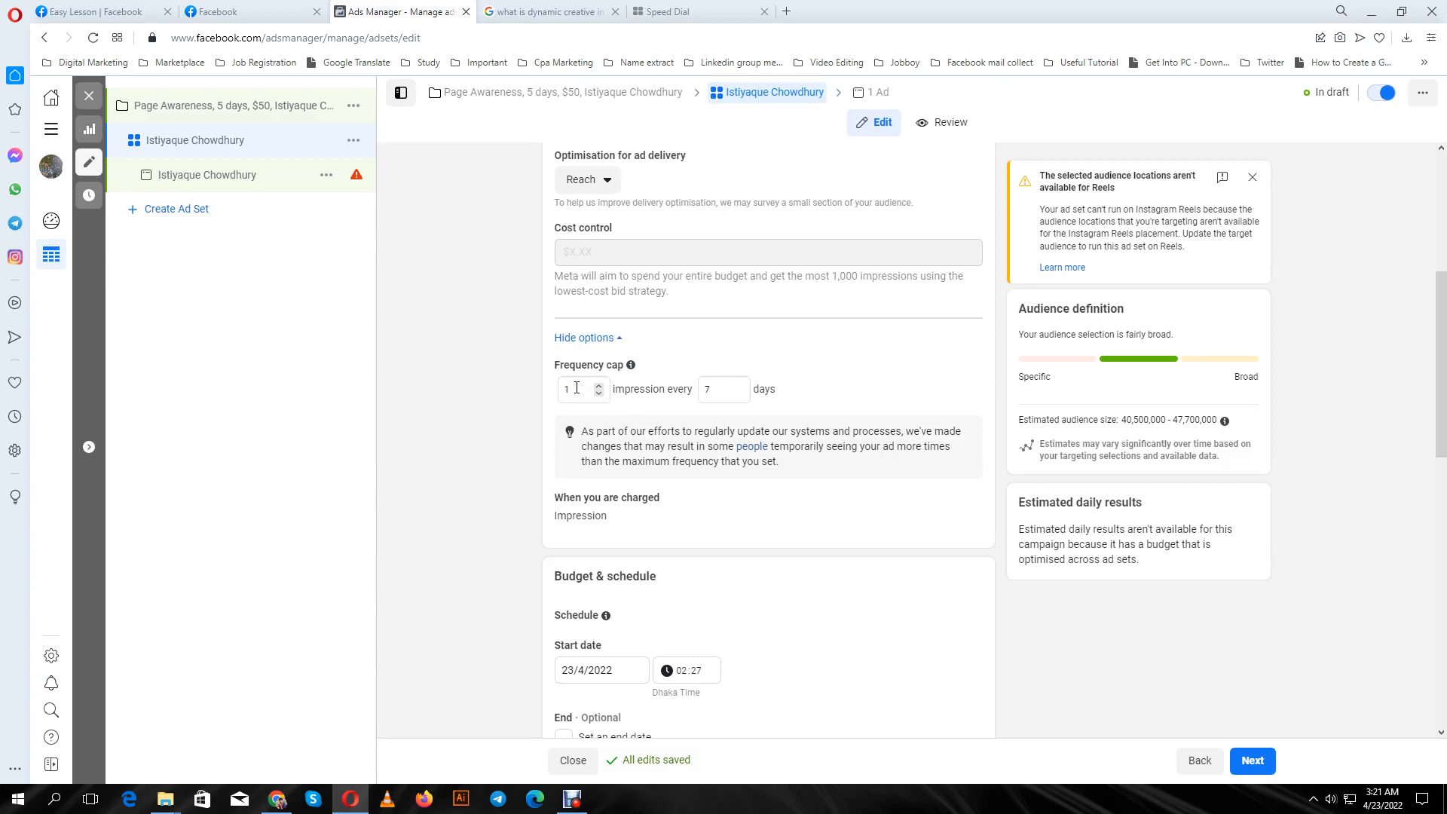
# Try frequency caps of 10 impressions every 1 day and 1 impression every 1 day.
pyautogui.write('0')
pyautogui.doubleClick(711, 390)
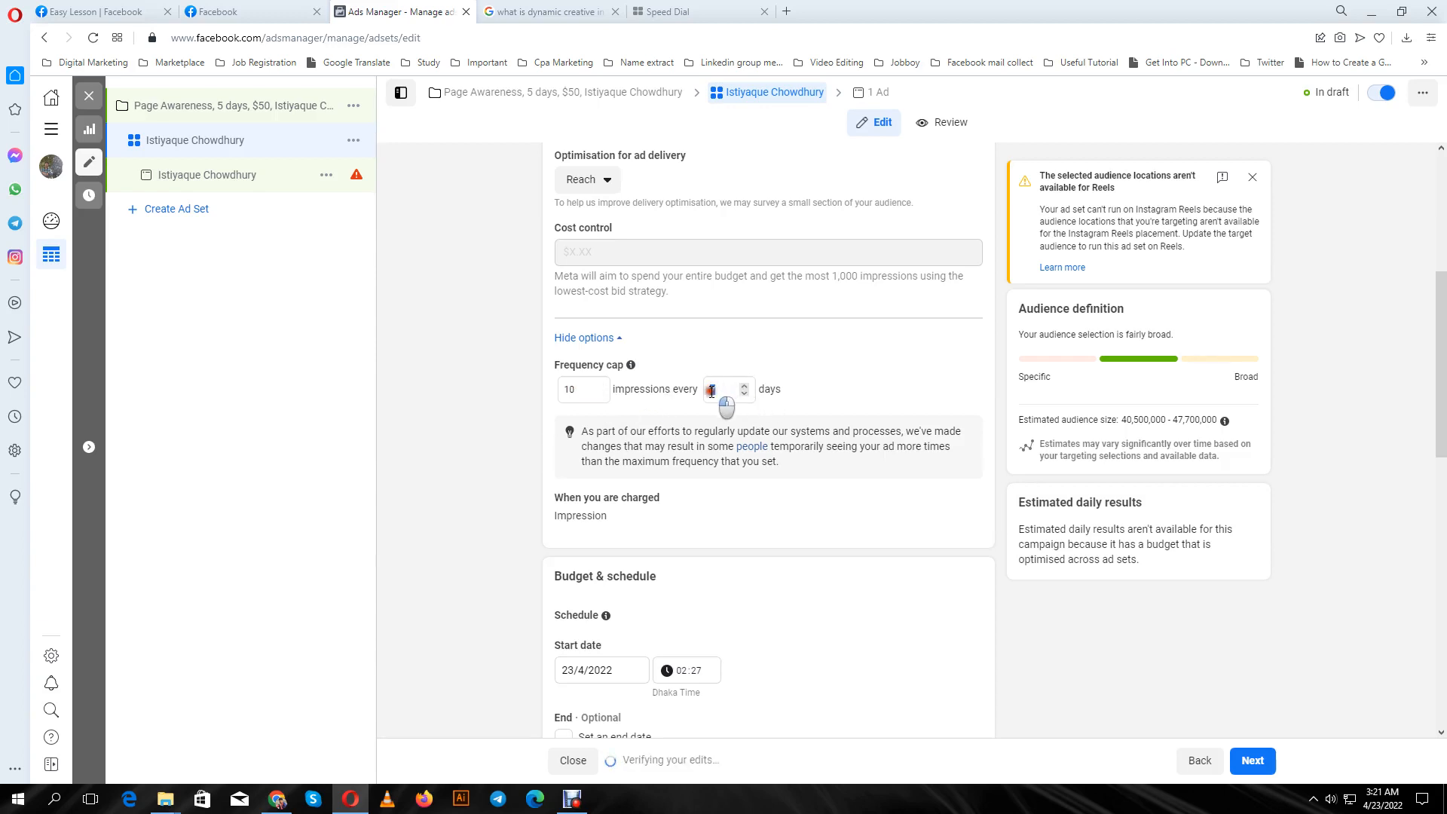
pyautogui.write('1')
pyautogui.moveTo(594, 370)
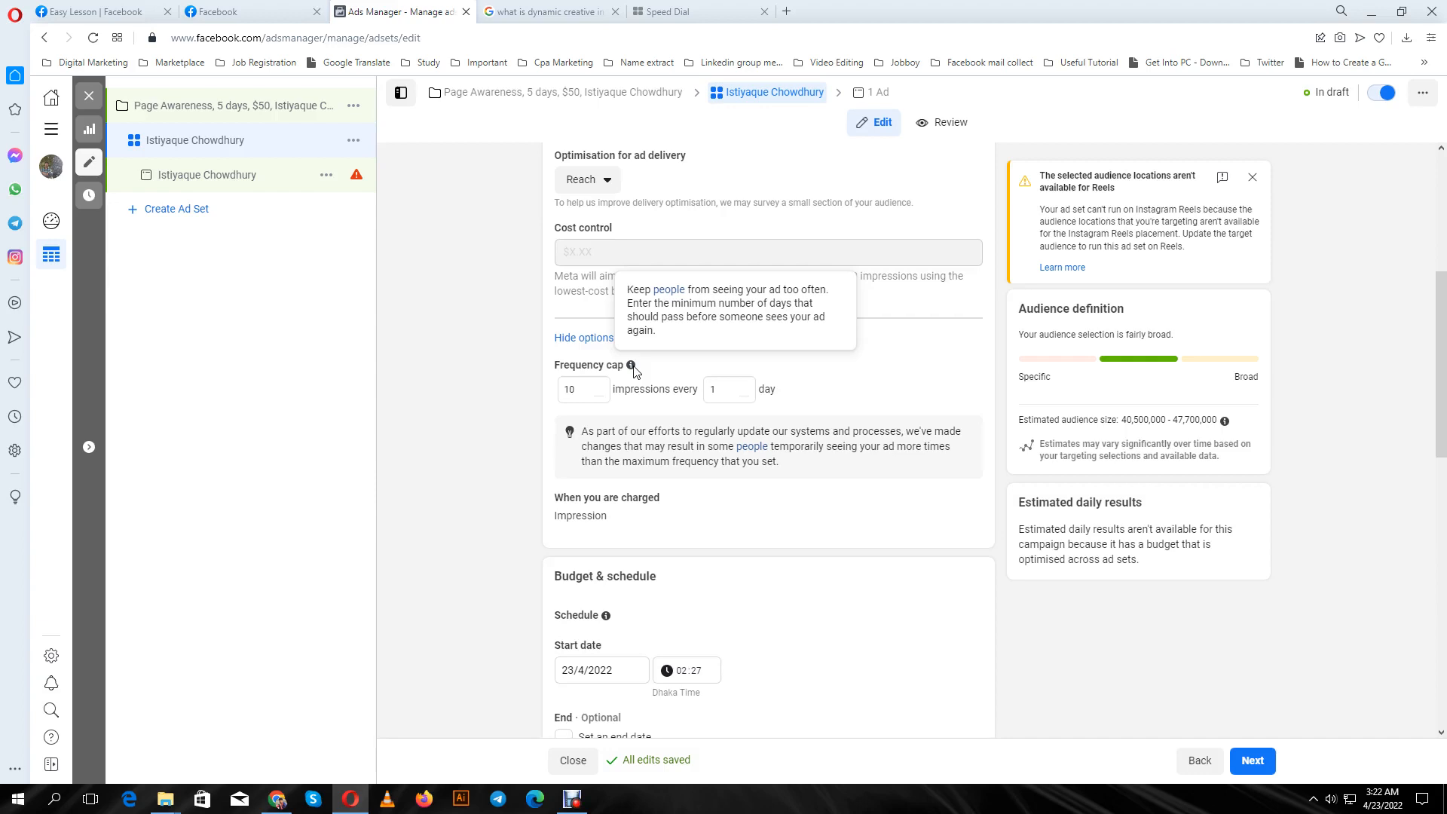
pyautogui.doubleClick(570, 391)
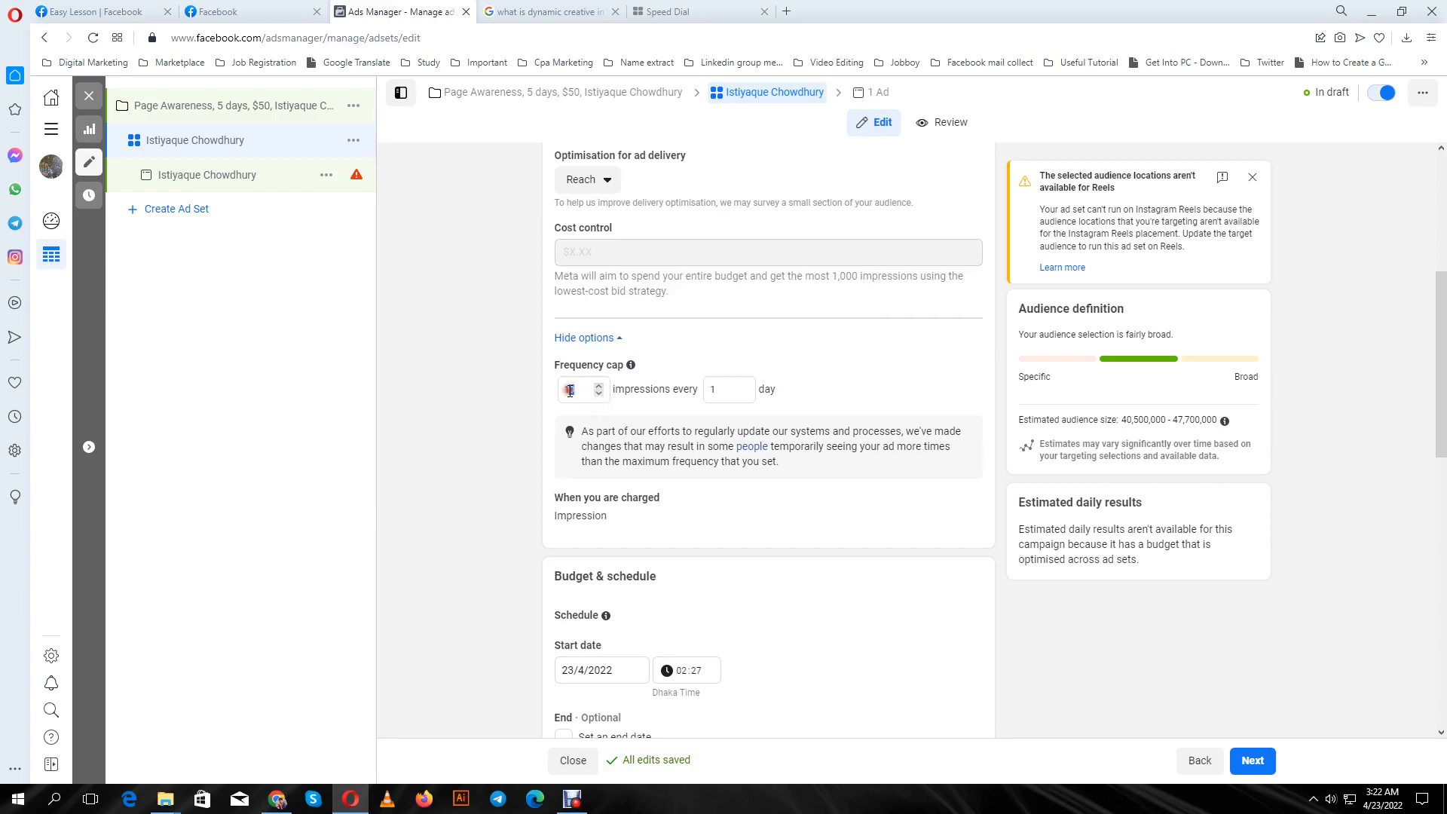
pyautogui.write('1')
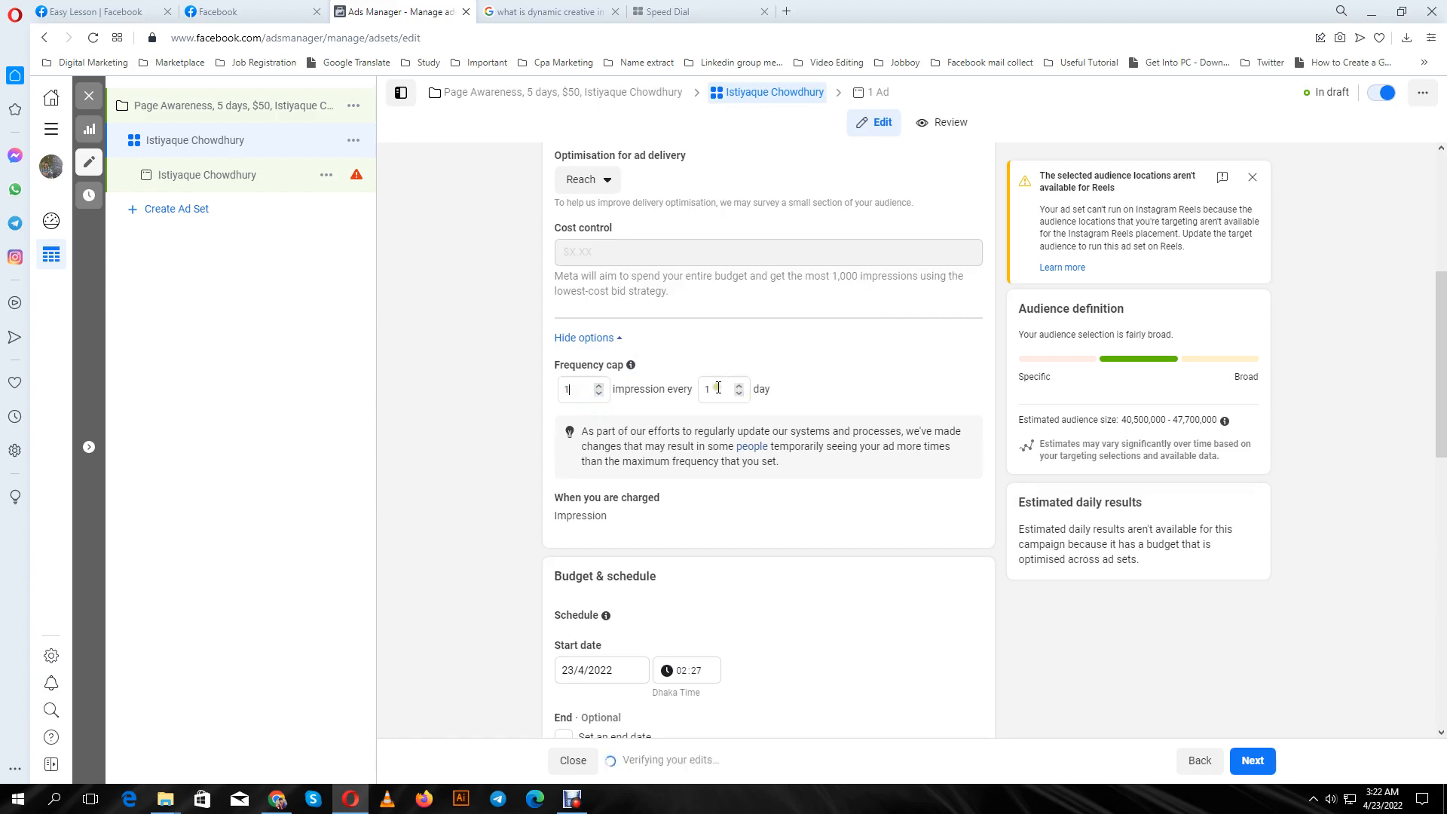
# Set the frequency cap to 2 impressions every 7 days.
pyautogui.doubleClick(560, 392)
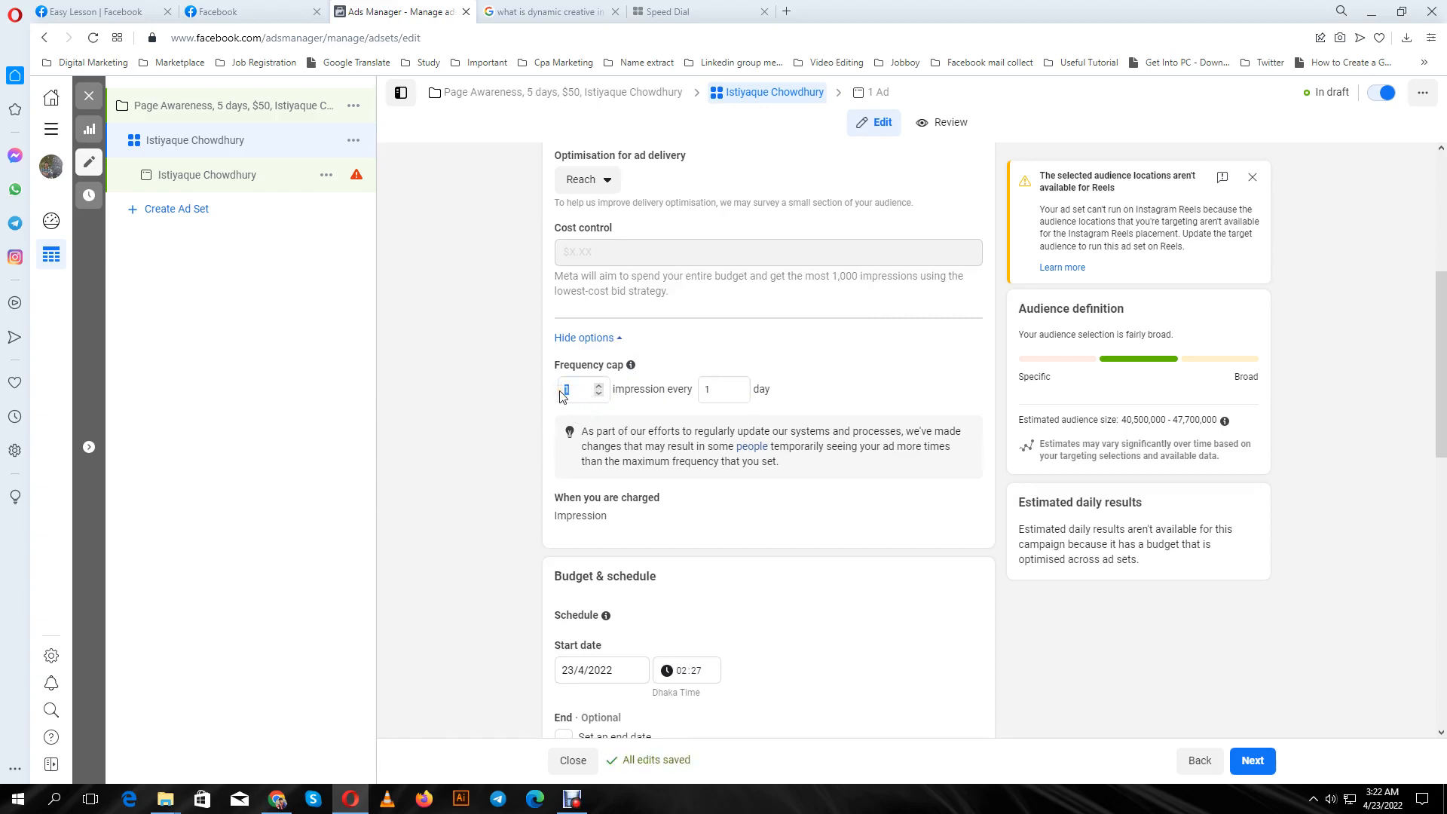
pyautogui.write('2')
pyautogui.doubleClick(710, 391)
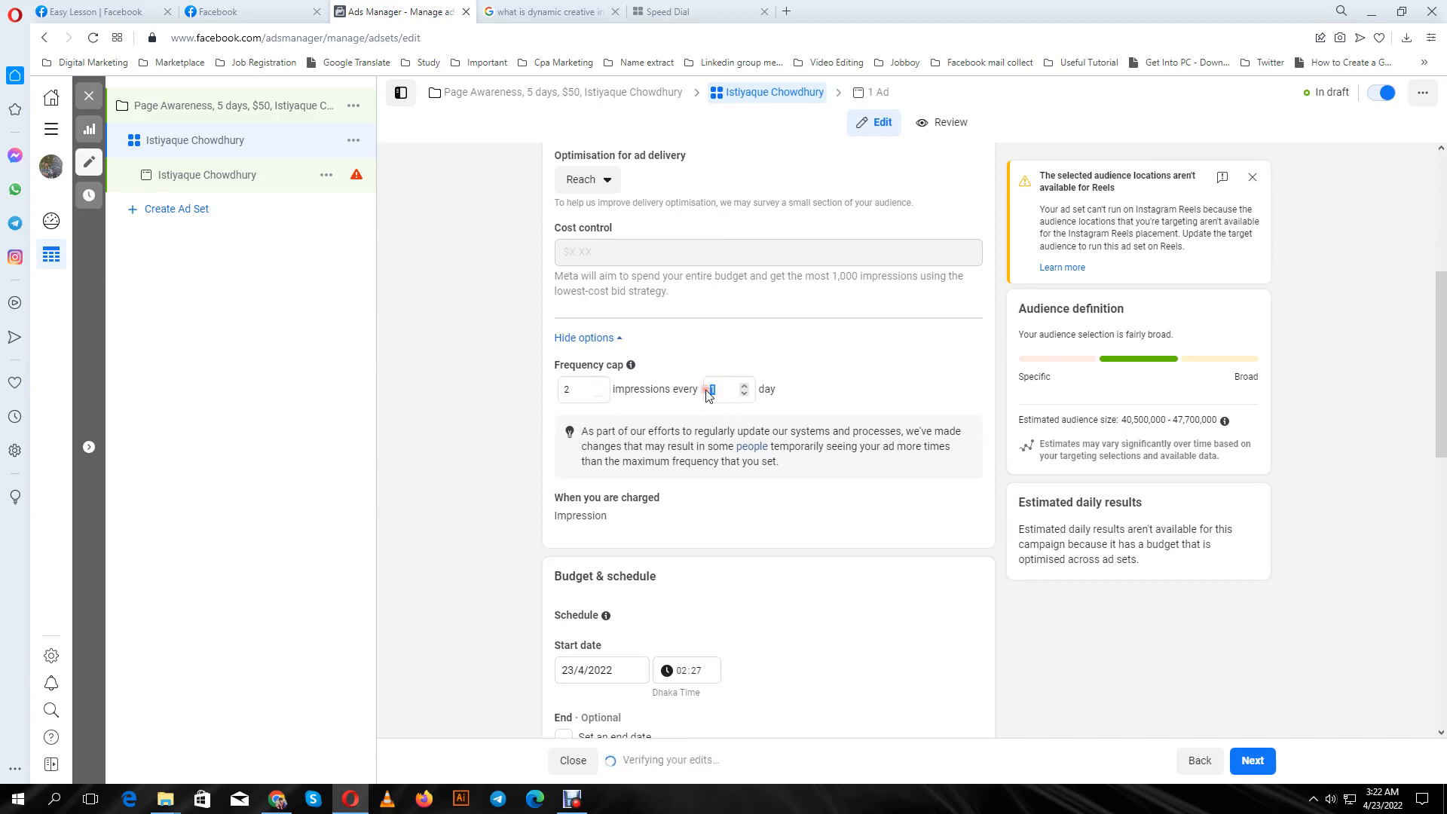
pyautogui.write('7')
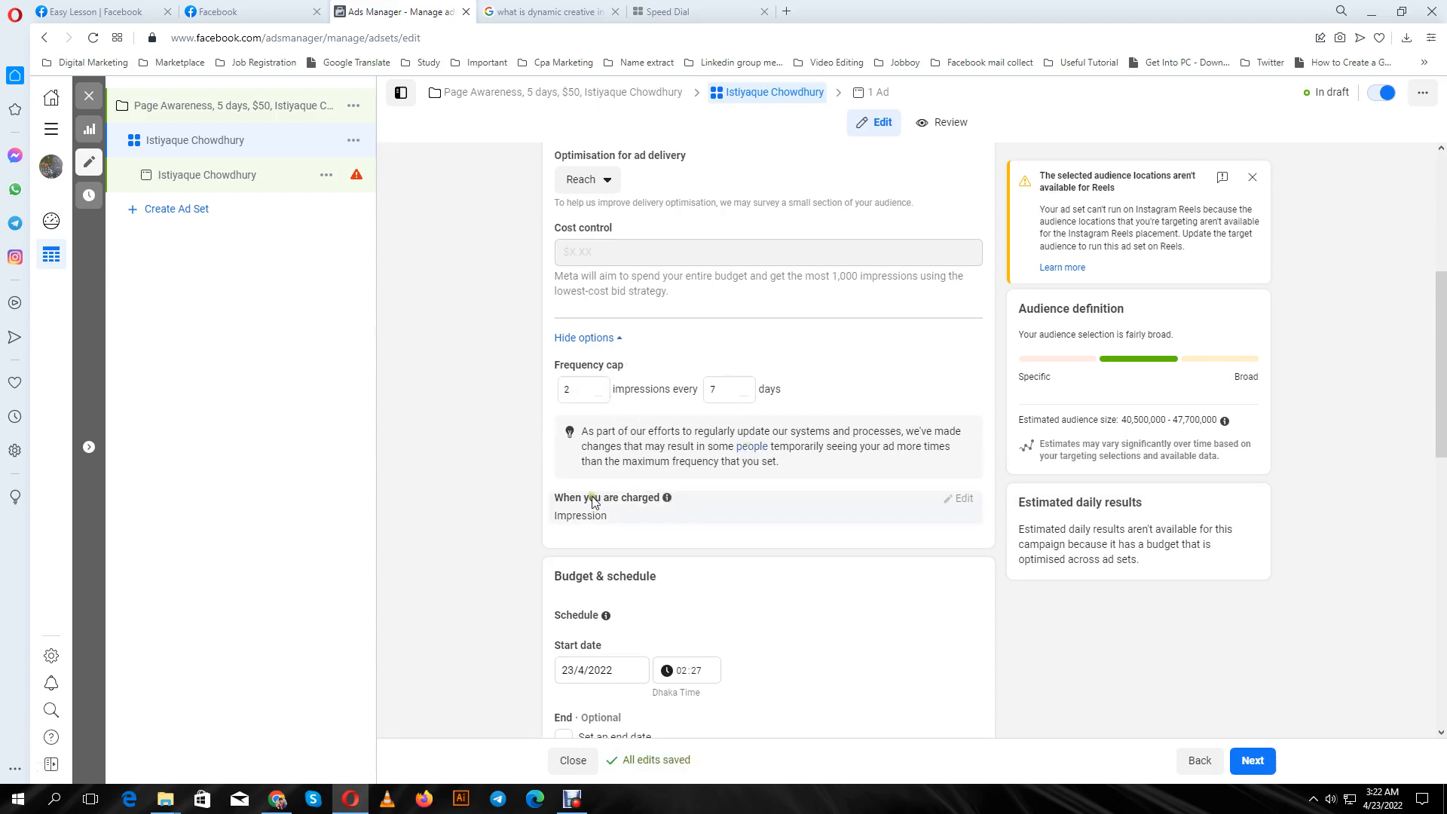
# Schedule the ad set to start on 24/4/2022 at 12:27.
pyautogui.scroll(-1, 685, 523)
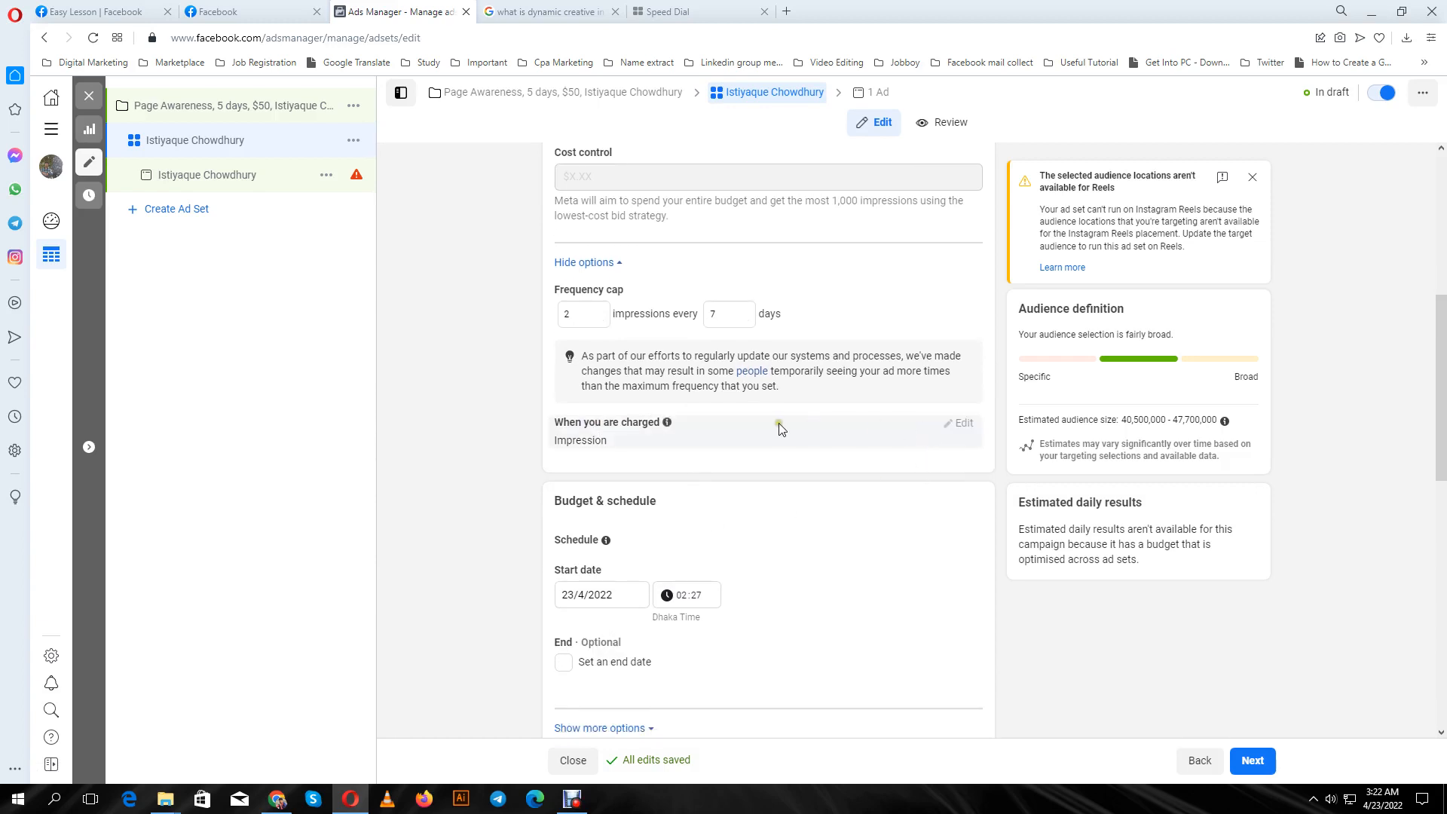
pyautogui.moveTo(659, 427)
pyautogui.scroll(-2, 706, 454)
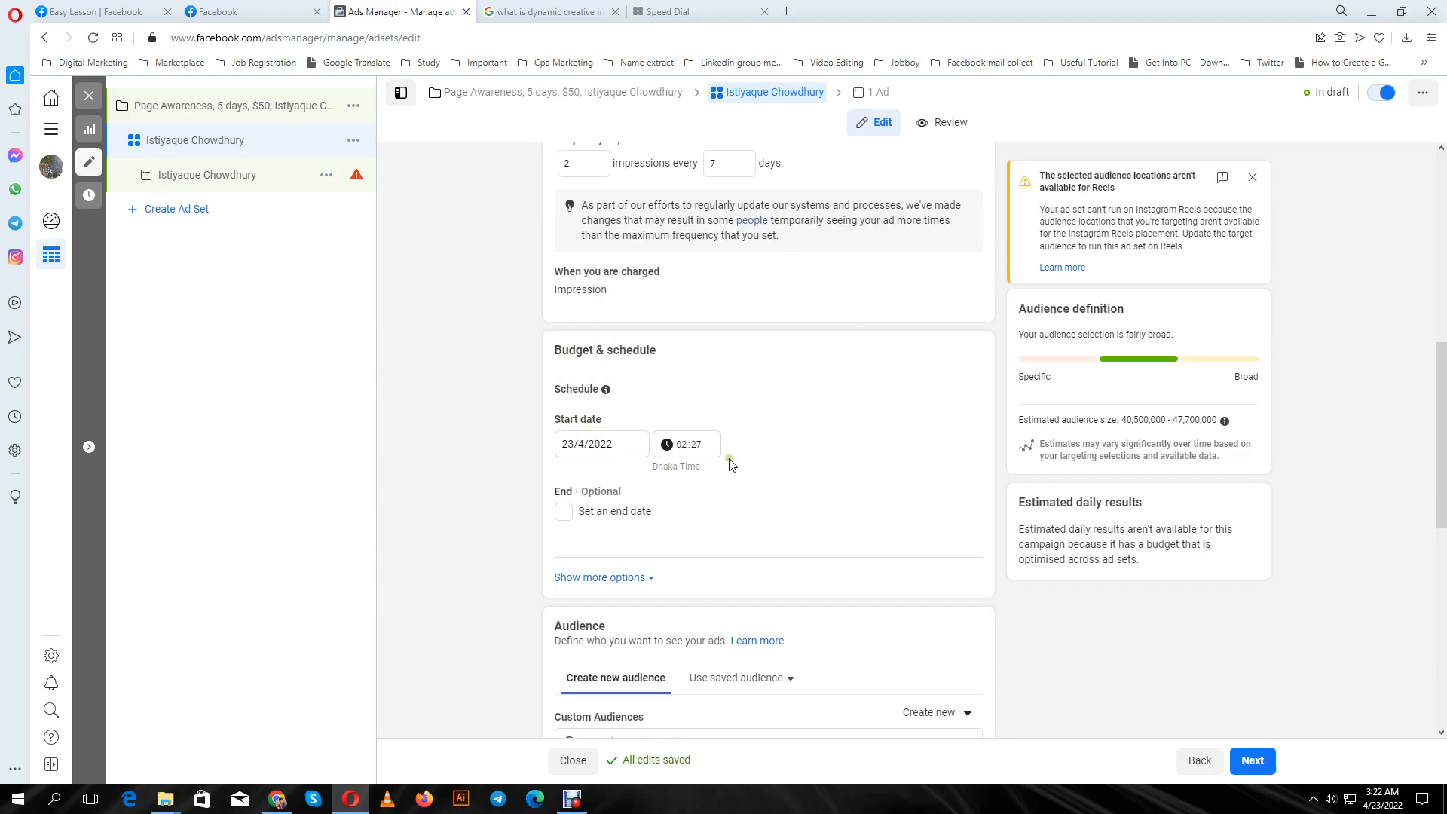
pyautogui.click(571, 445)
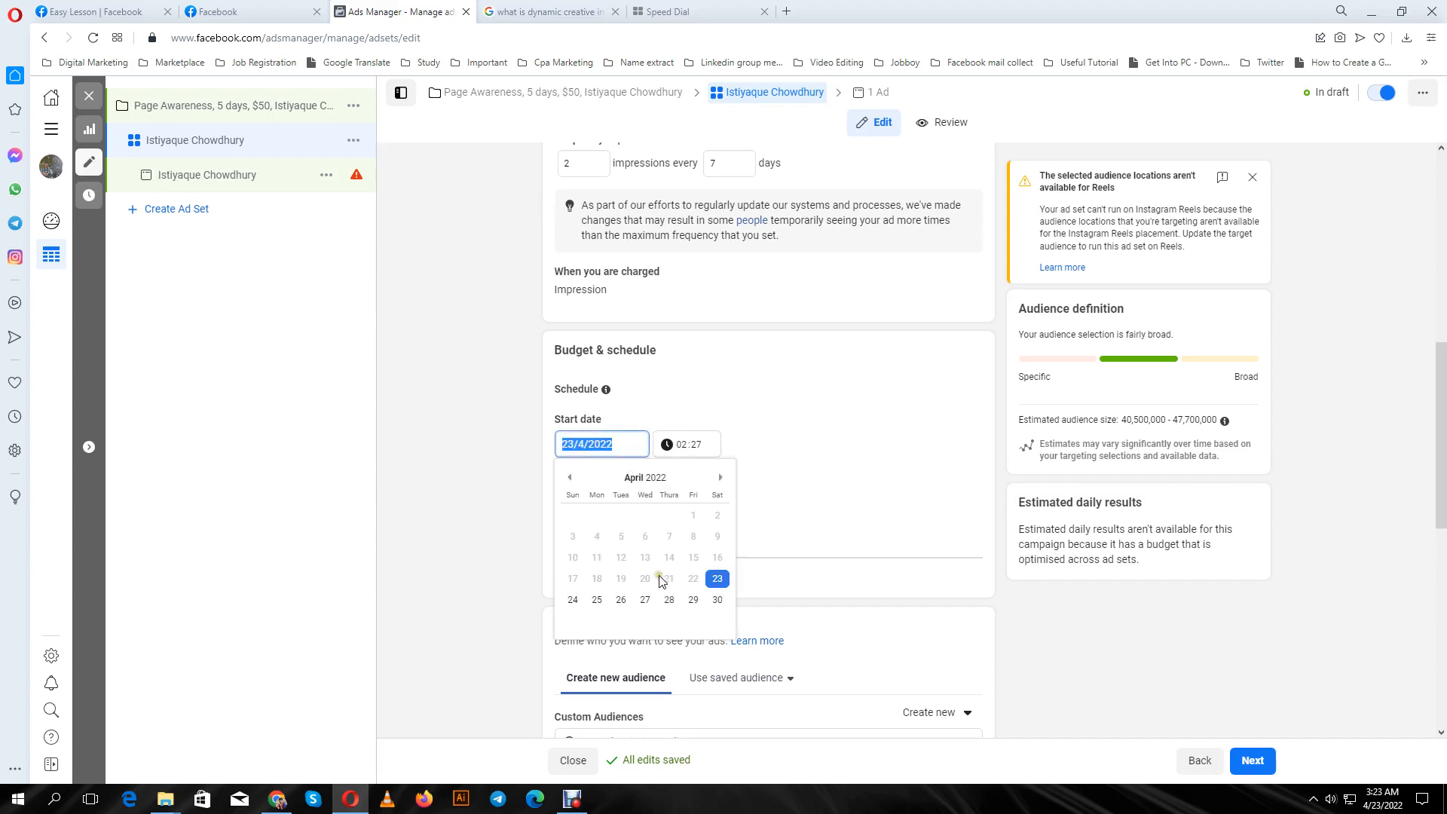
pyautogui.click(573, 600)
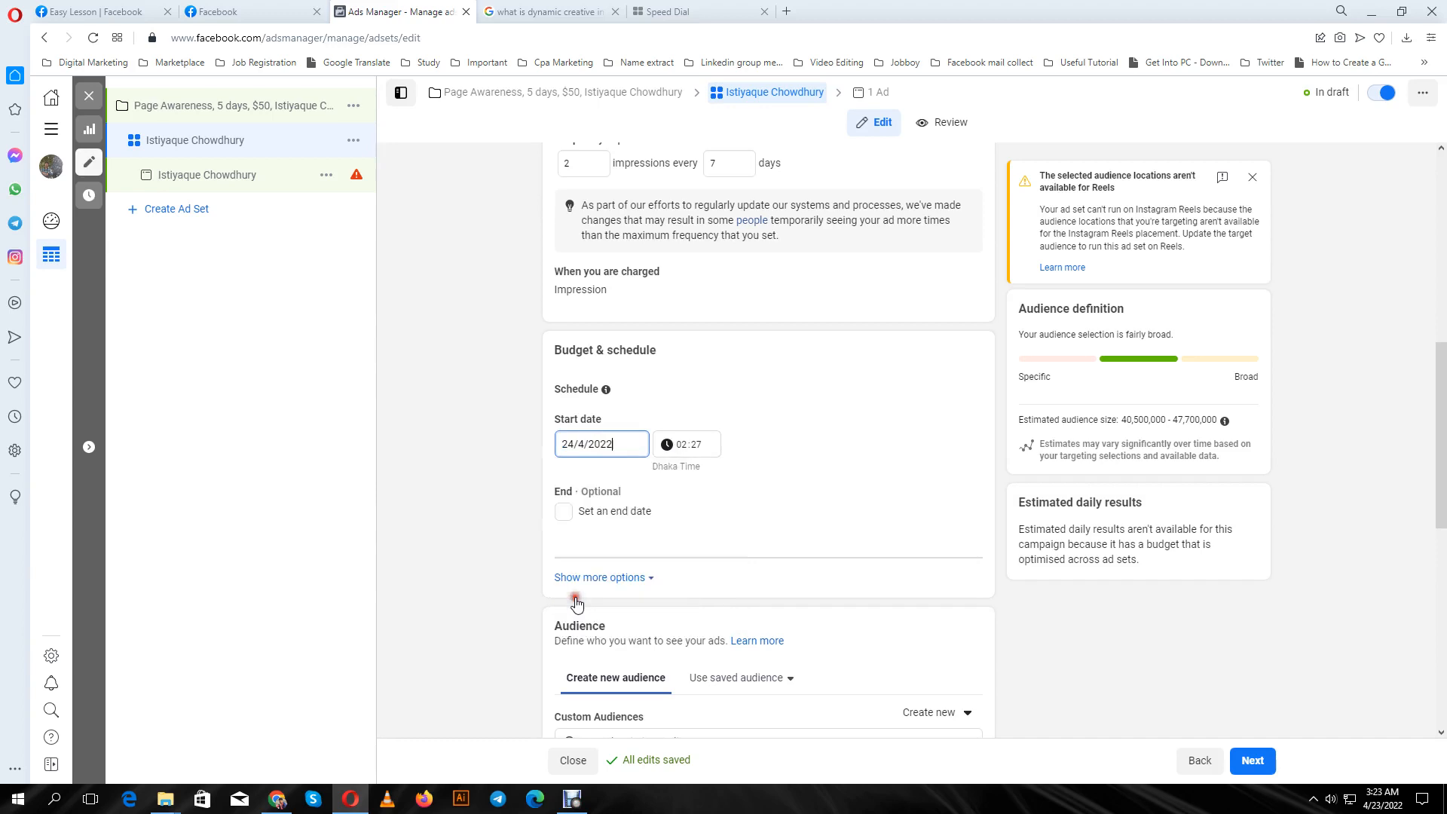
pyautogui.click(688, 446)
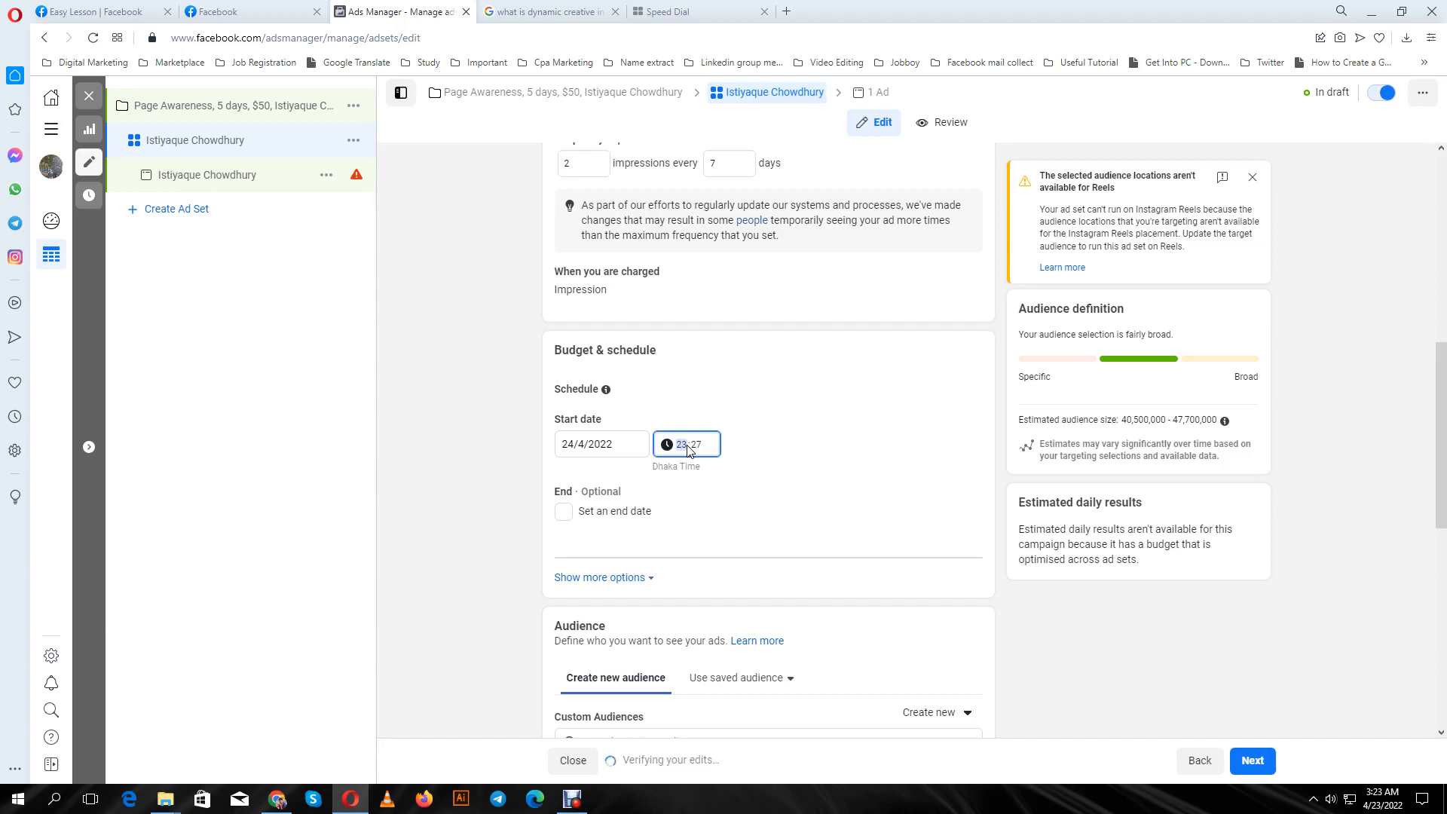
pyautogui.write('1')
# Enable an end date for the ad set and set it to 27/4/2022 at 12:00.
pyautogui.doubleClick(559, 492)
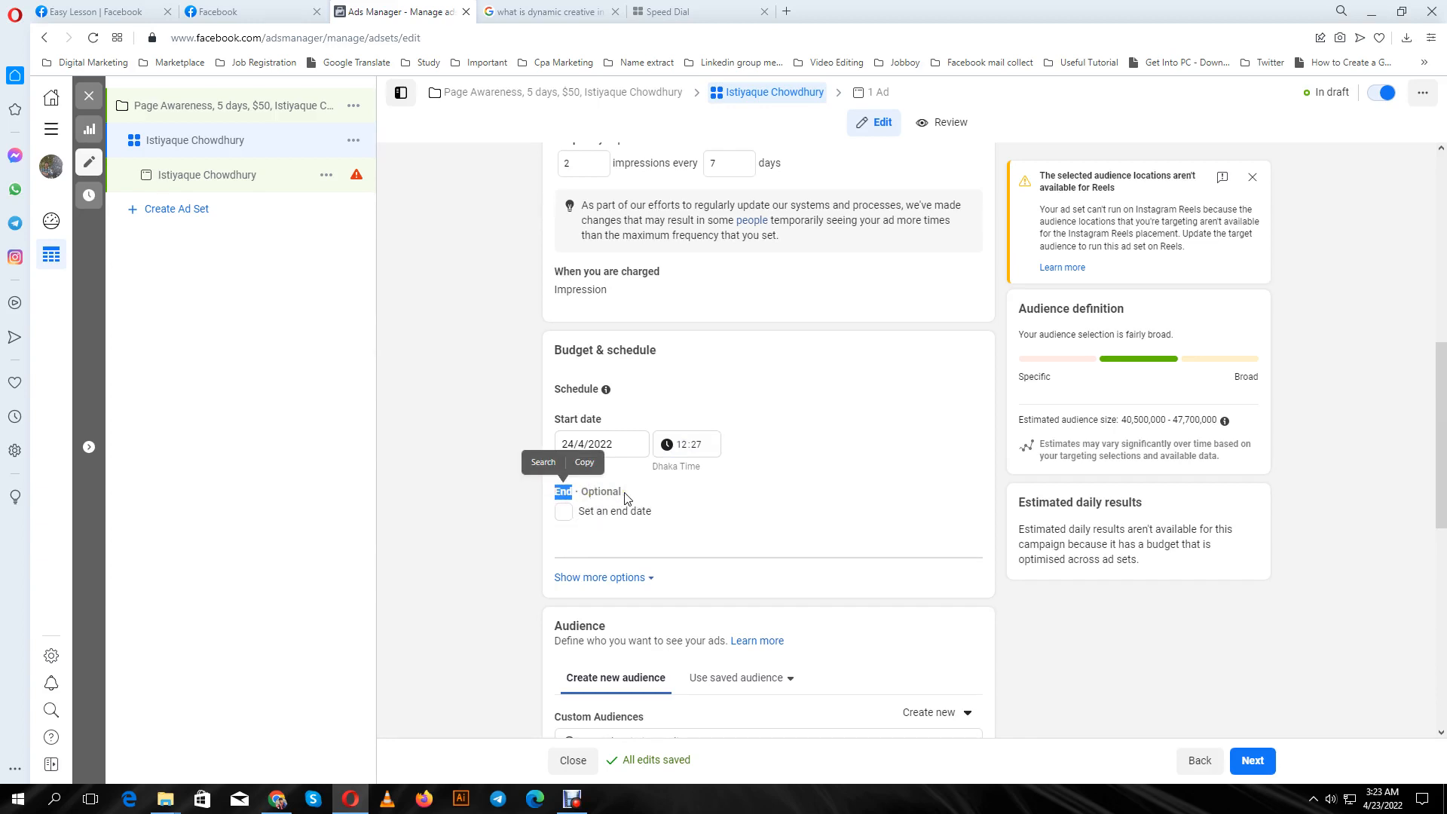
pyautogui.click(566, 513)
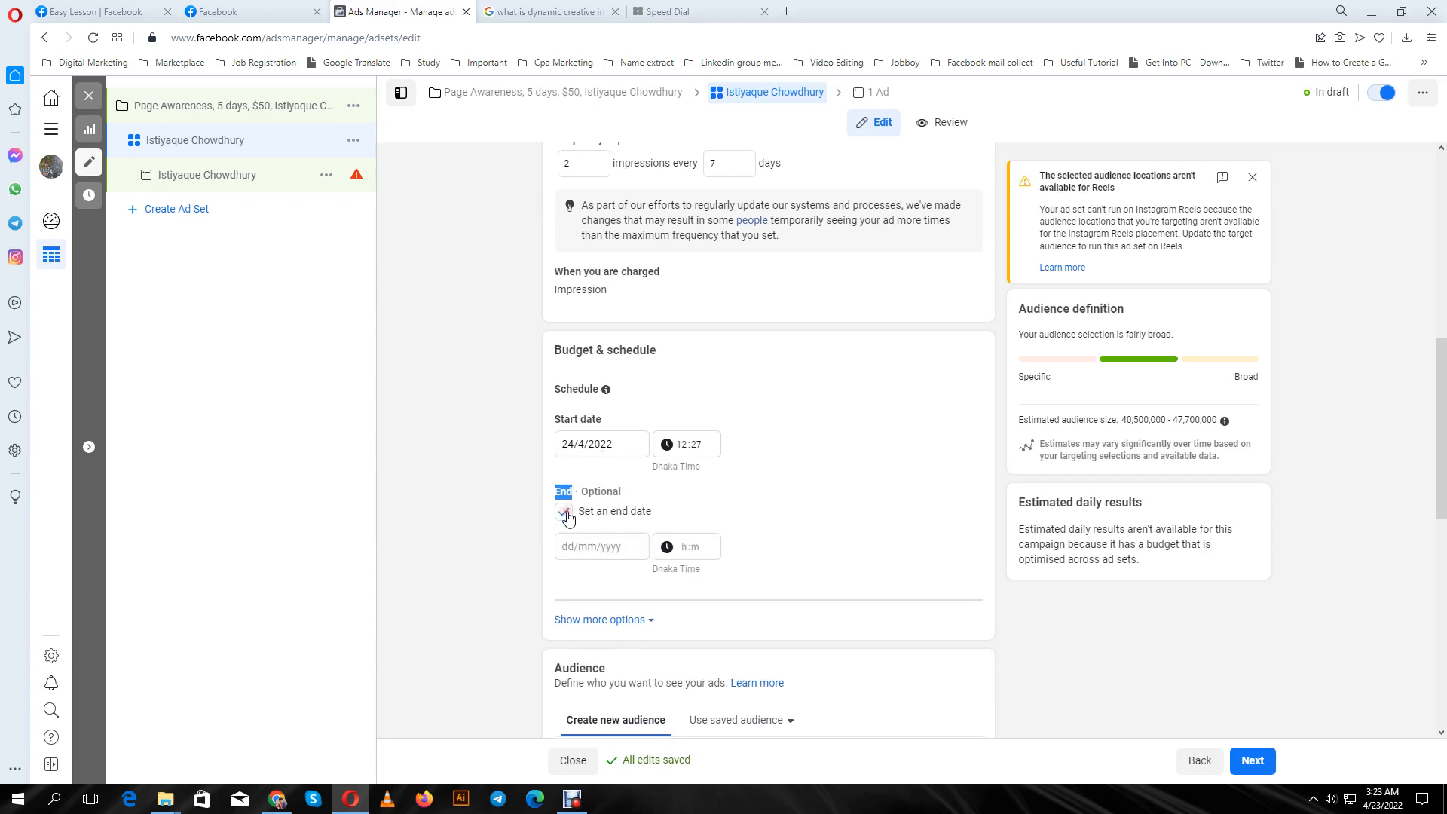
pyautogui.click(596, 547)
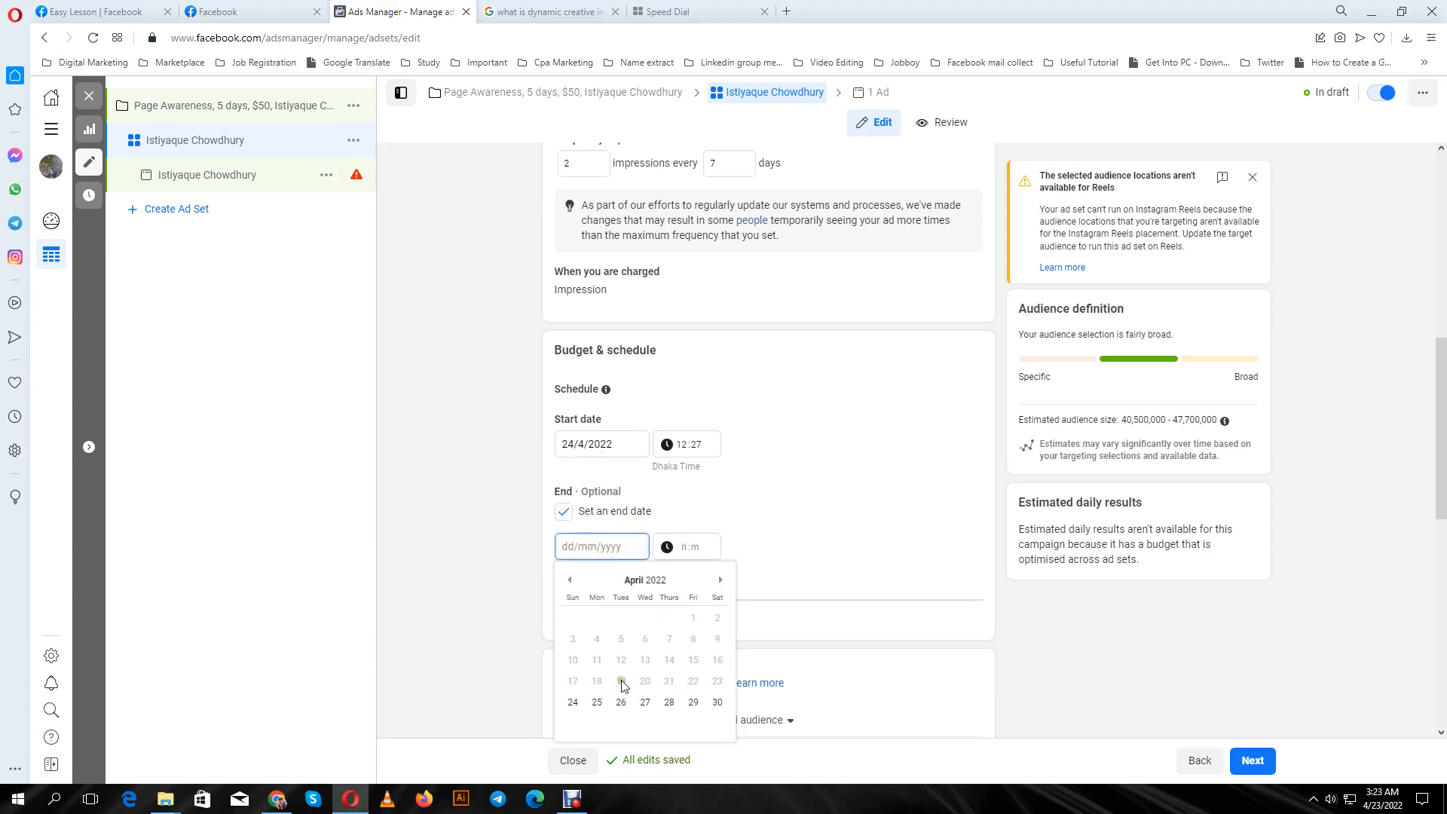
pyautogui.click(645, 701)
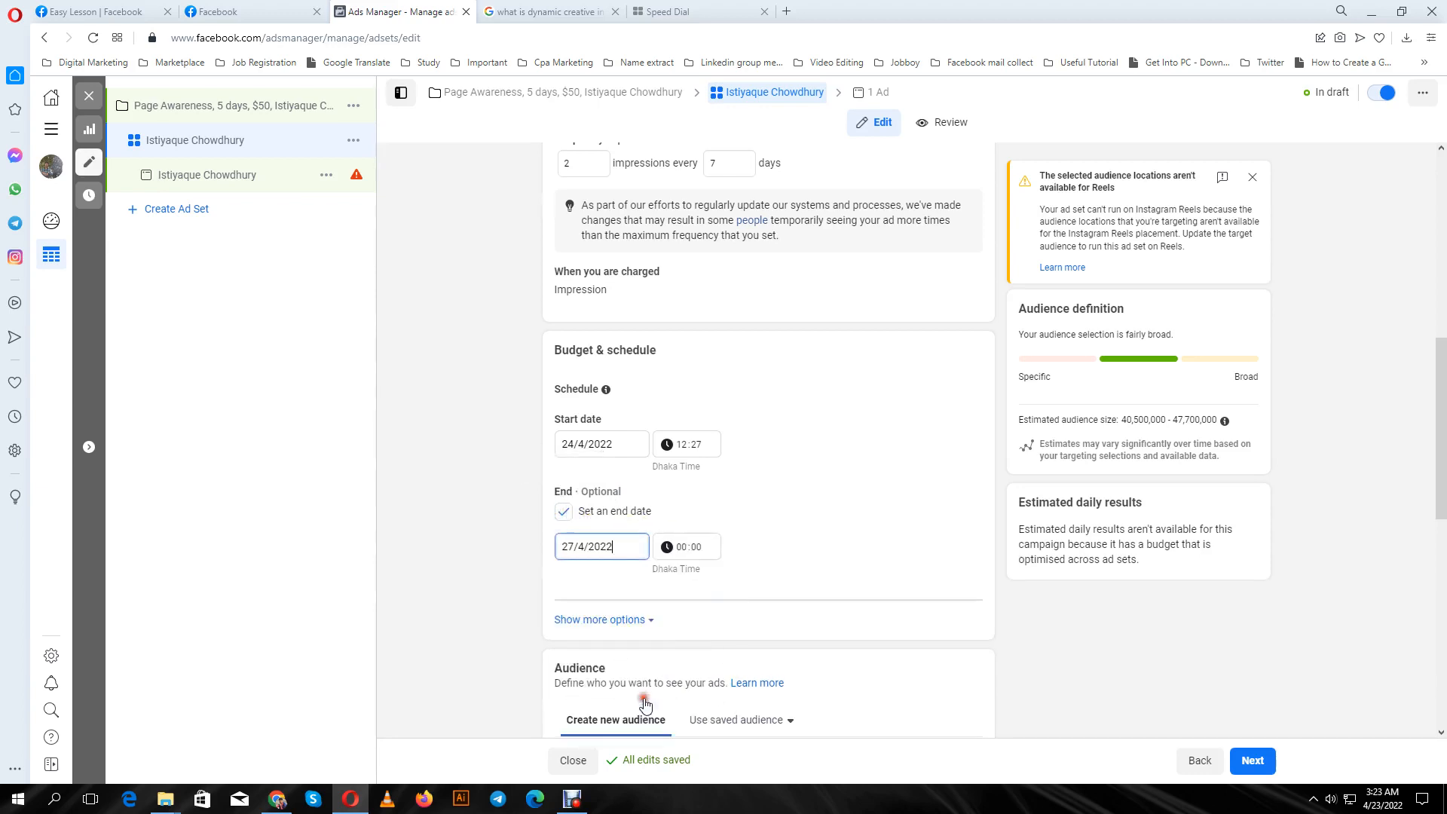
pyautogui.click(687, 548)
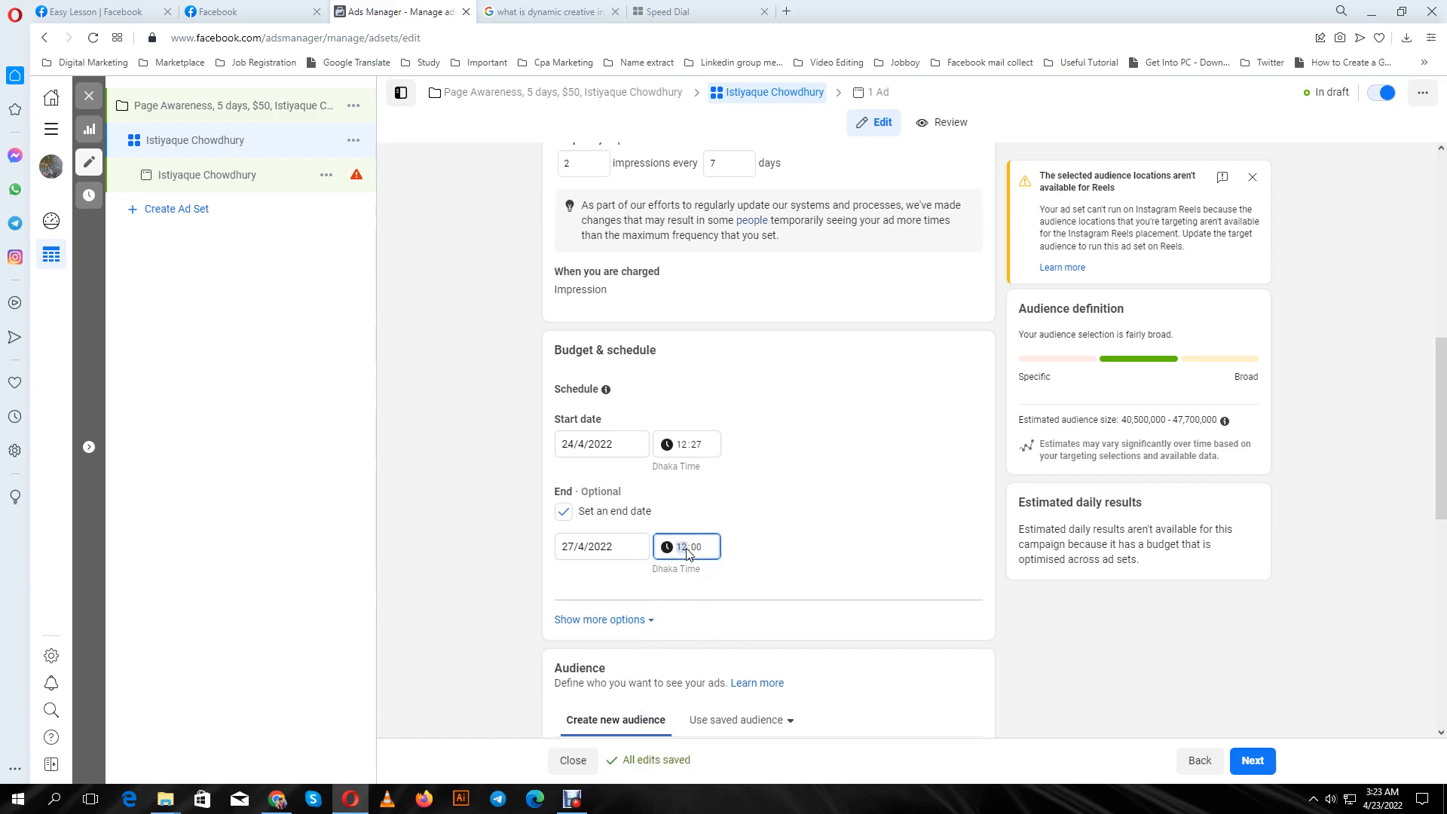
pyautogui.click(848, 568)
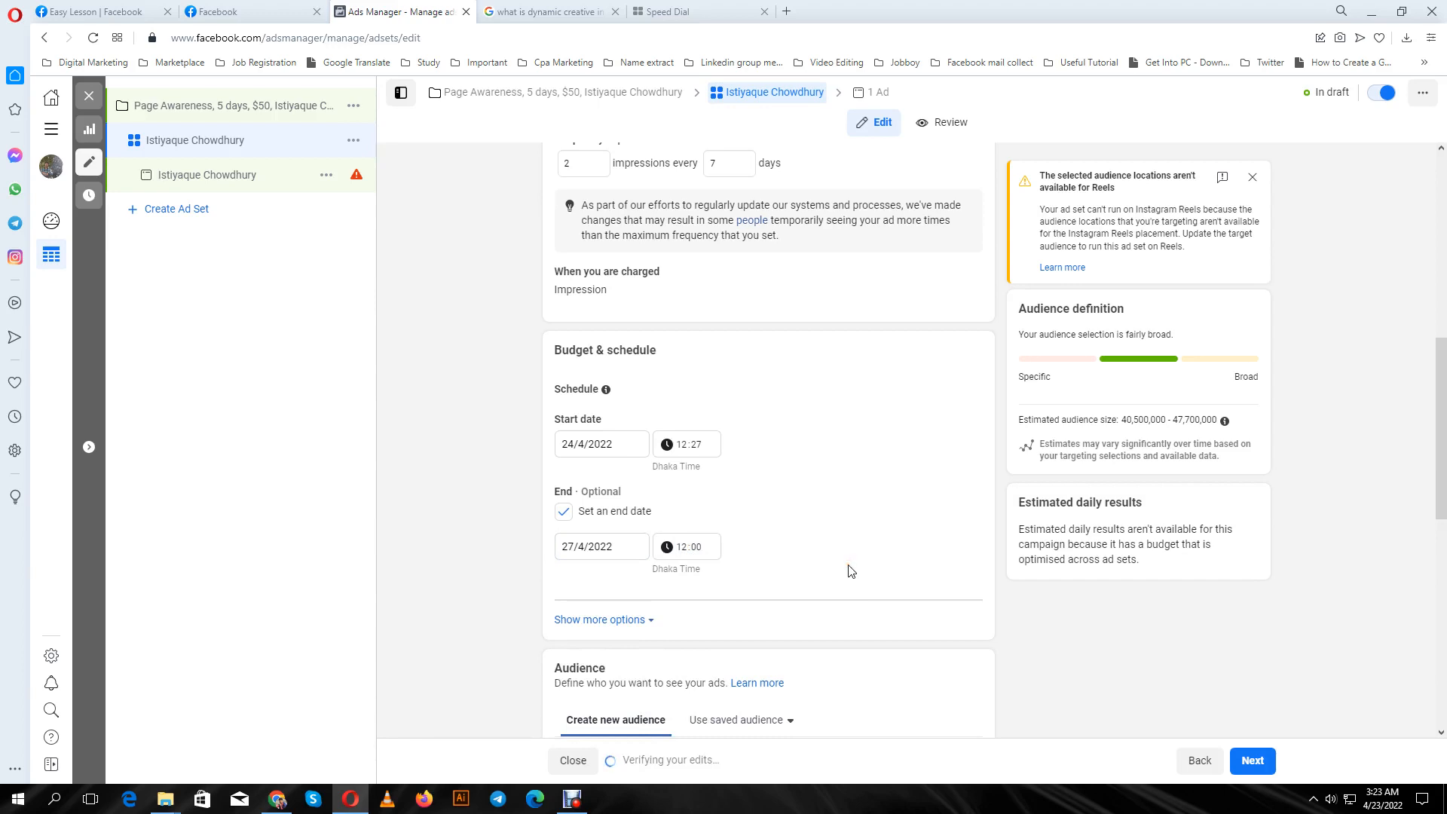
# Try ad set spend limits with a $15 daily minimum and a $30 daily maximum, and turn the limits back off.
pyautogui.scroll(-2, 850, 571)
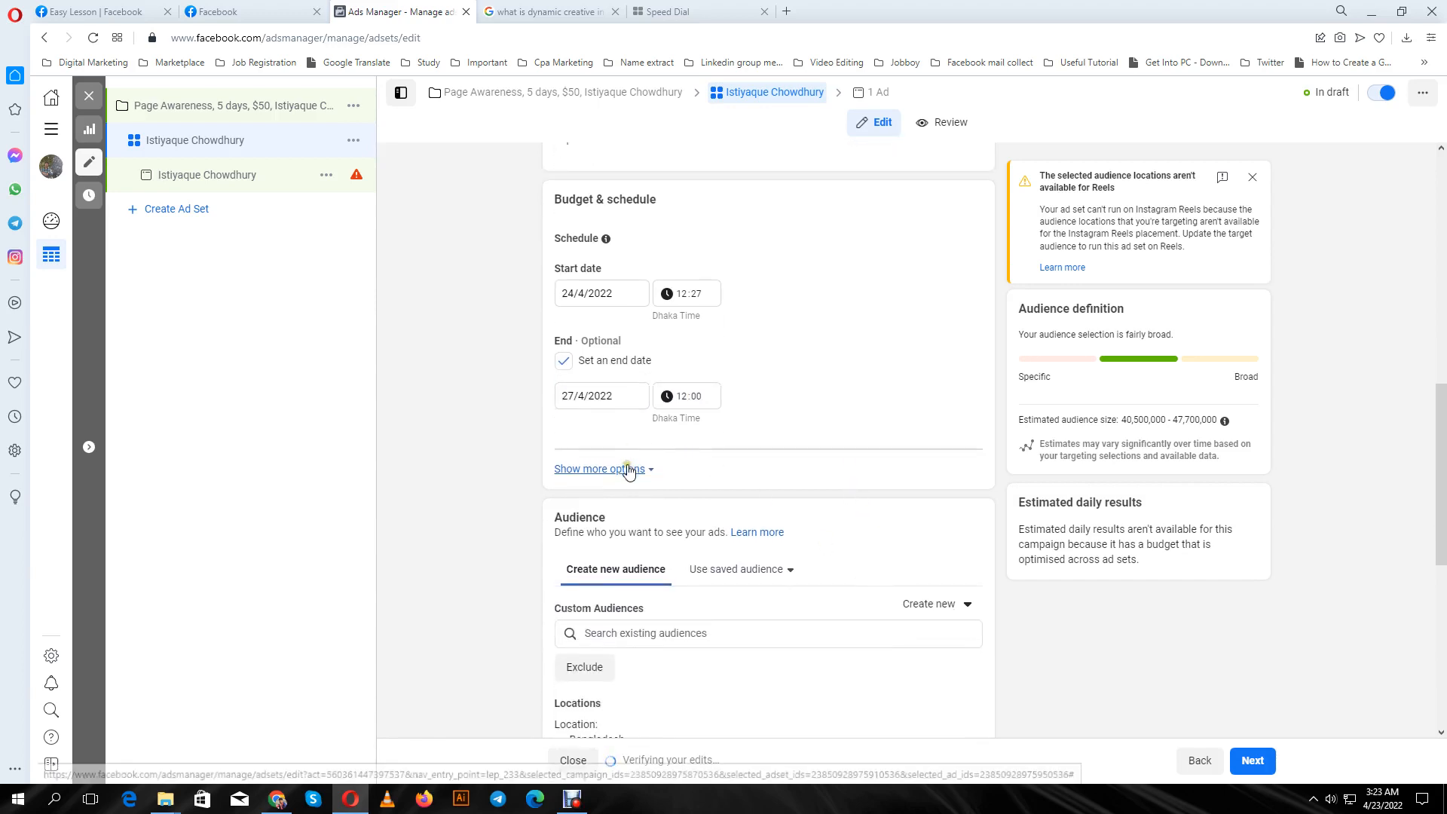
pyautogui.click(628, 470)
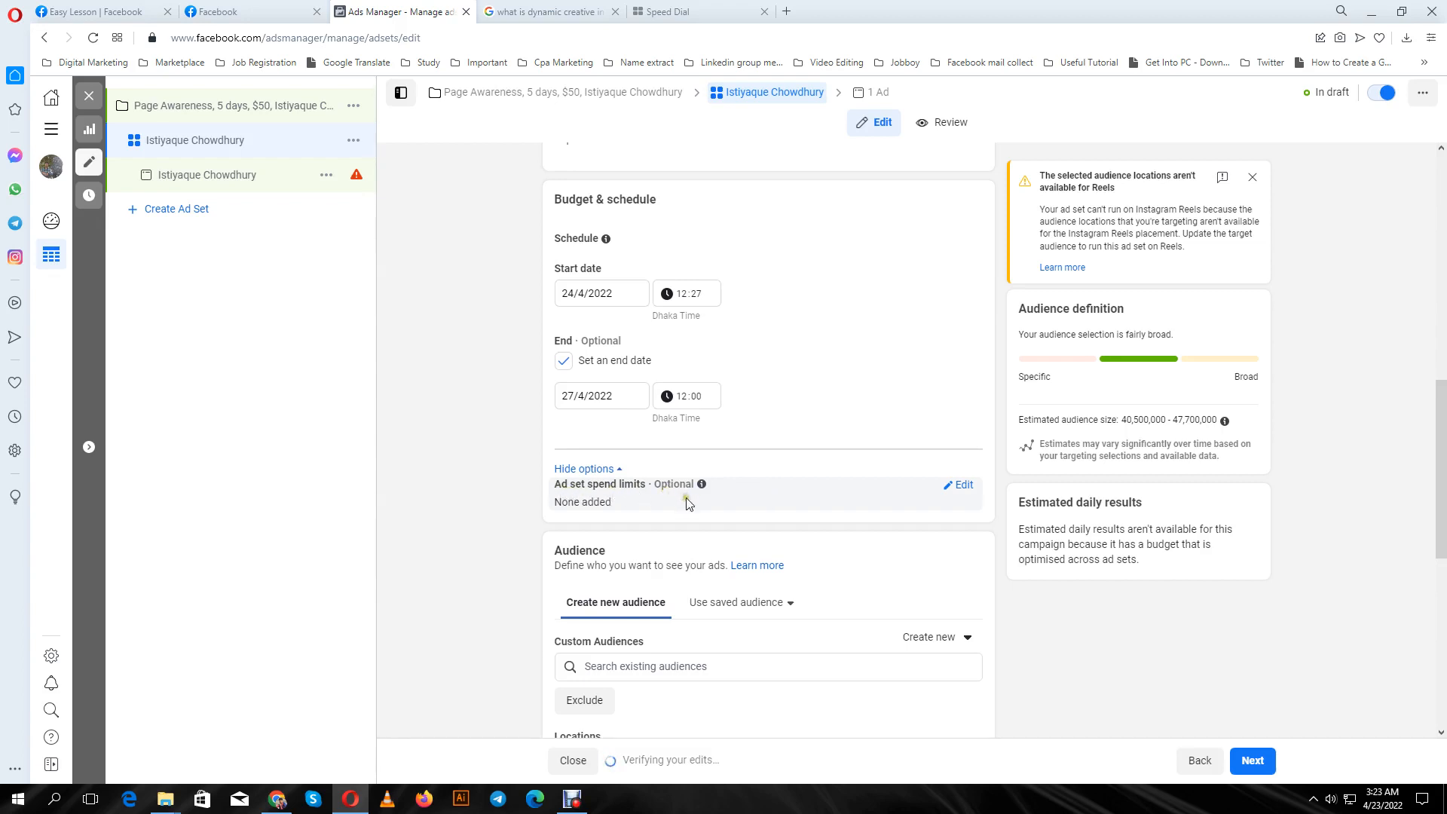
pyautogui.moveTo(702, 486)
pyautogui.click(960, 486)
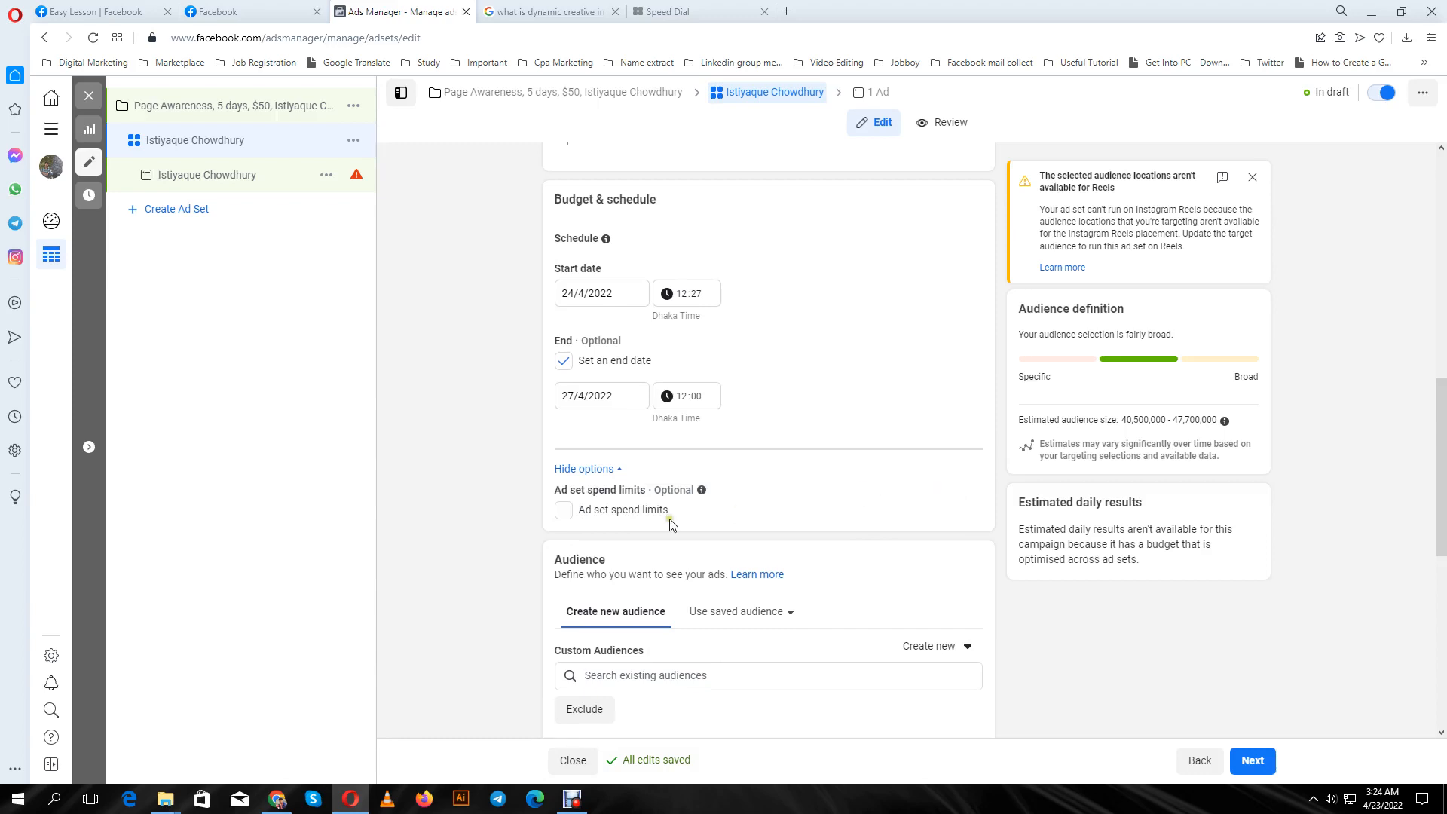
pyautogui.click(564, 510)
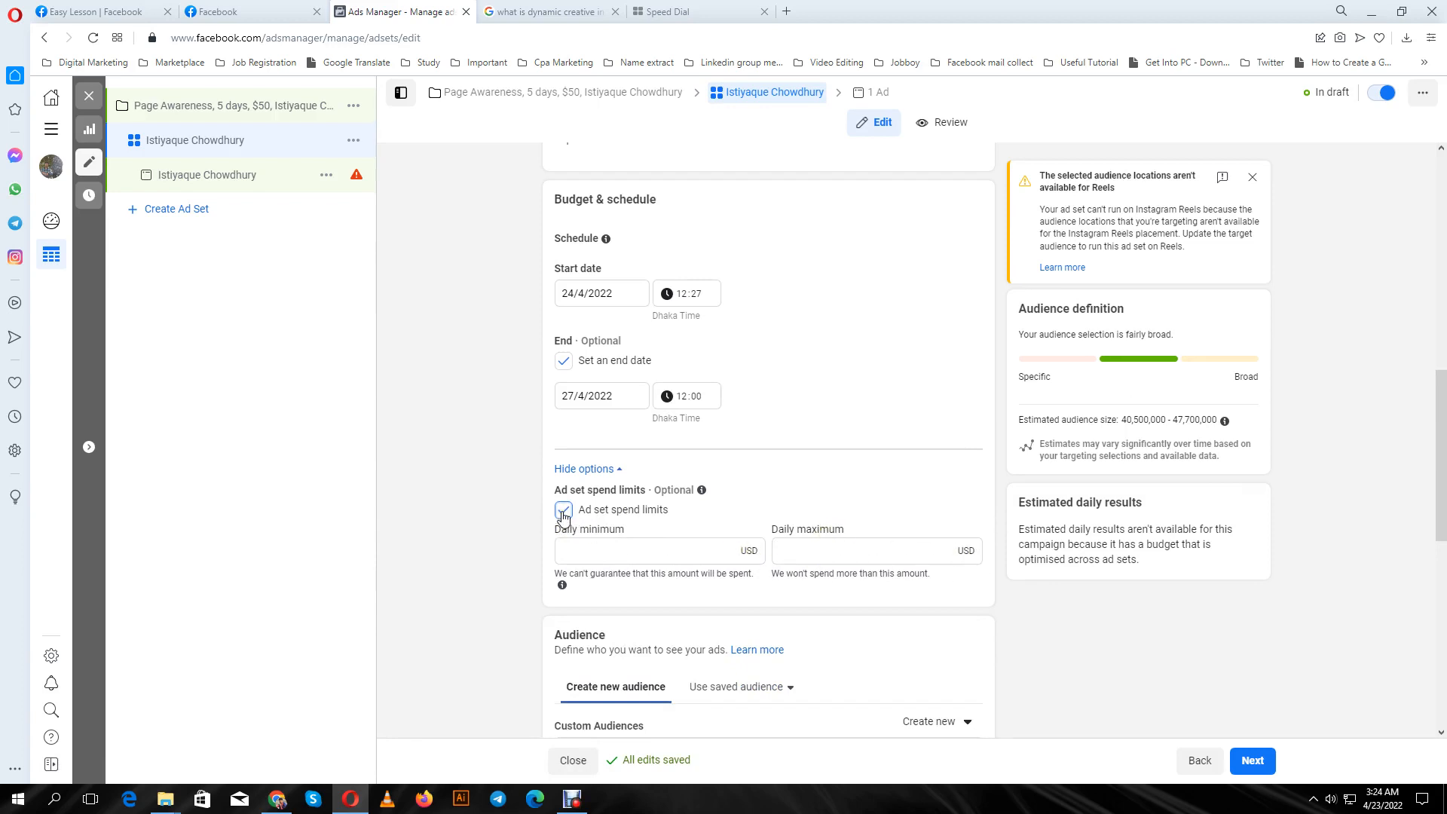
pyautogui.click(735, 552)
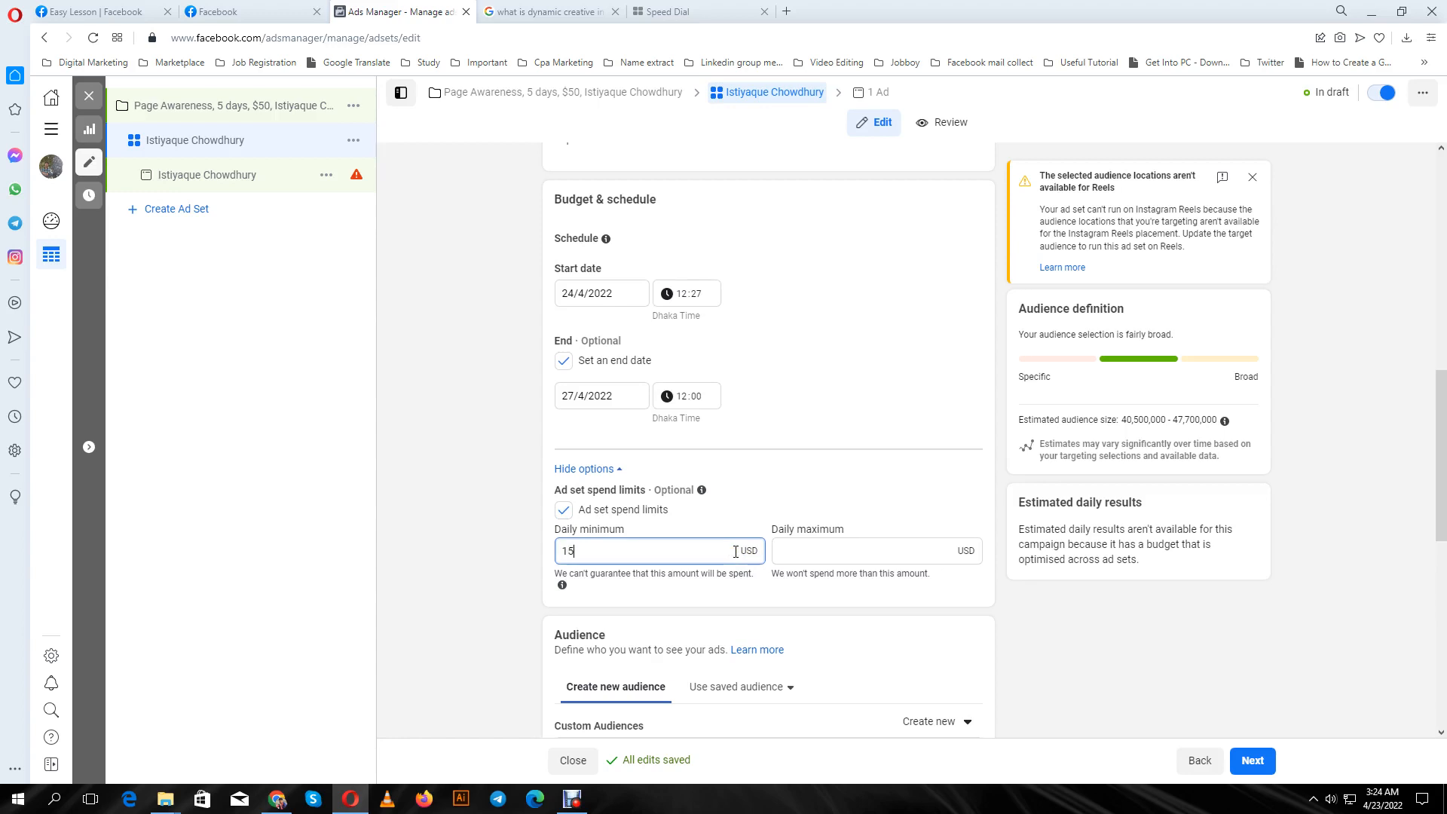
pyautogui.write('15')
pyautogui.click(892, 550)
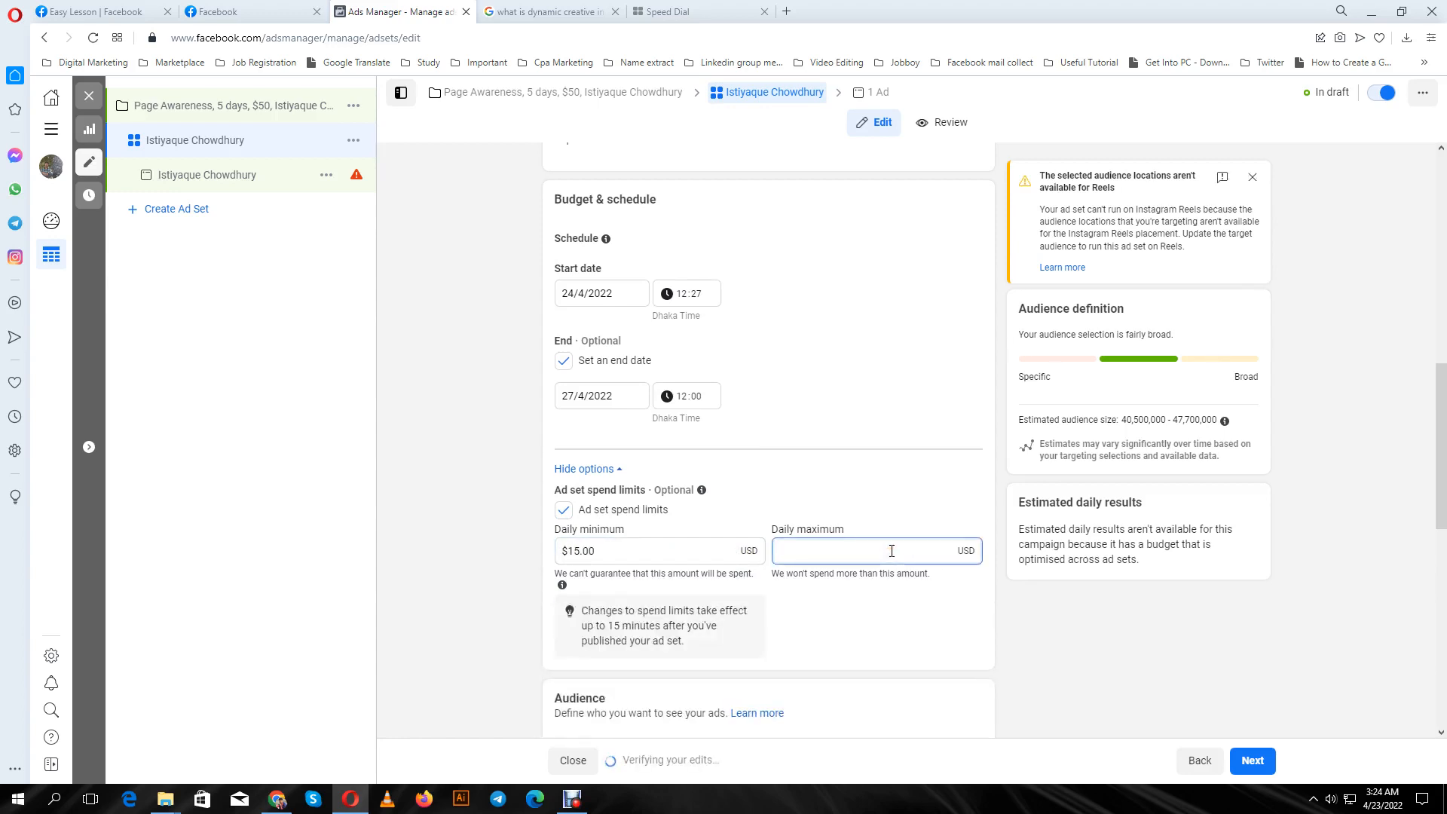
pyautogui.write('30')
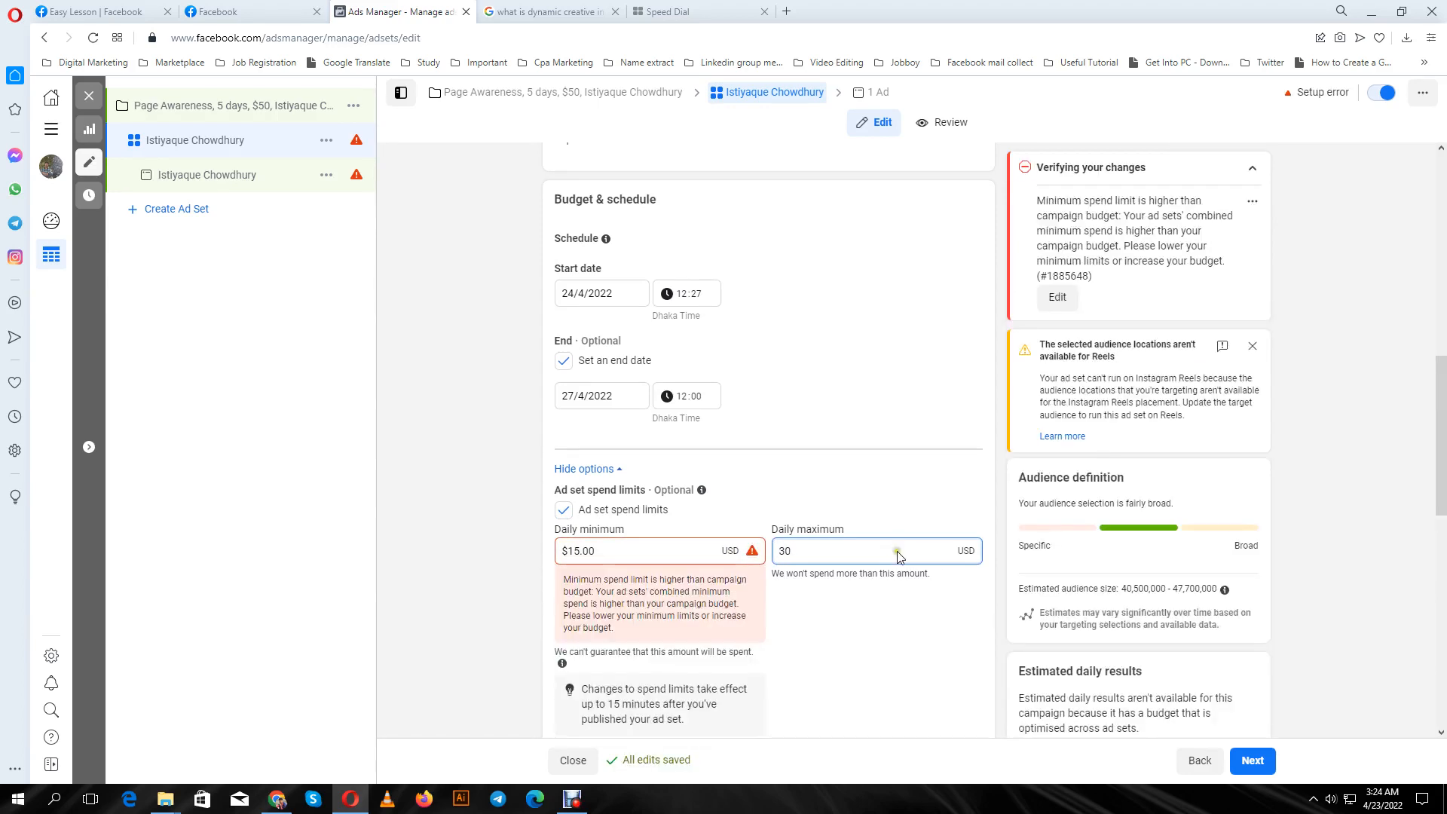
pyautogui.click(890, 626)
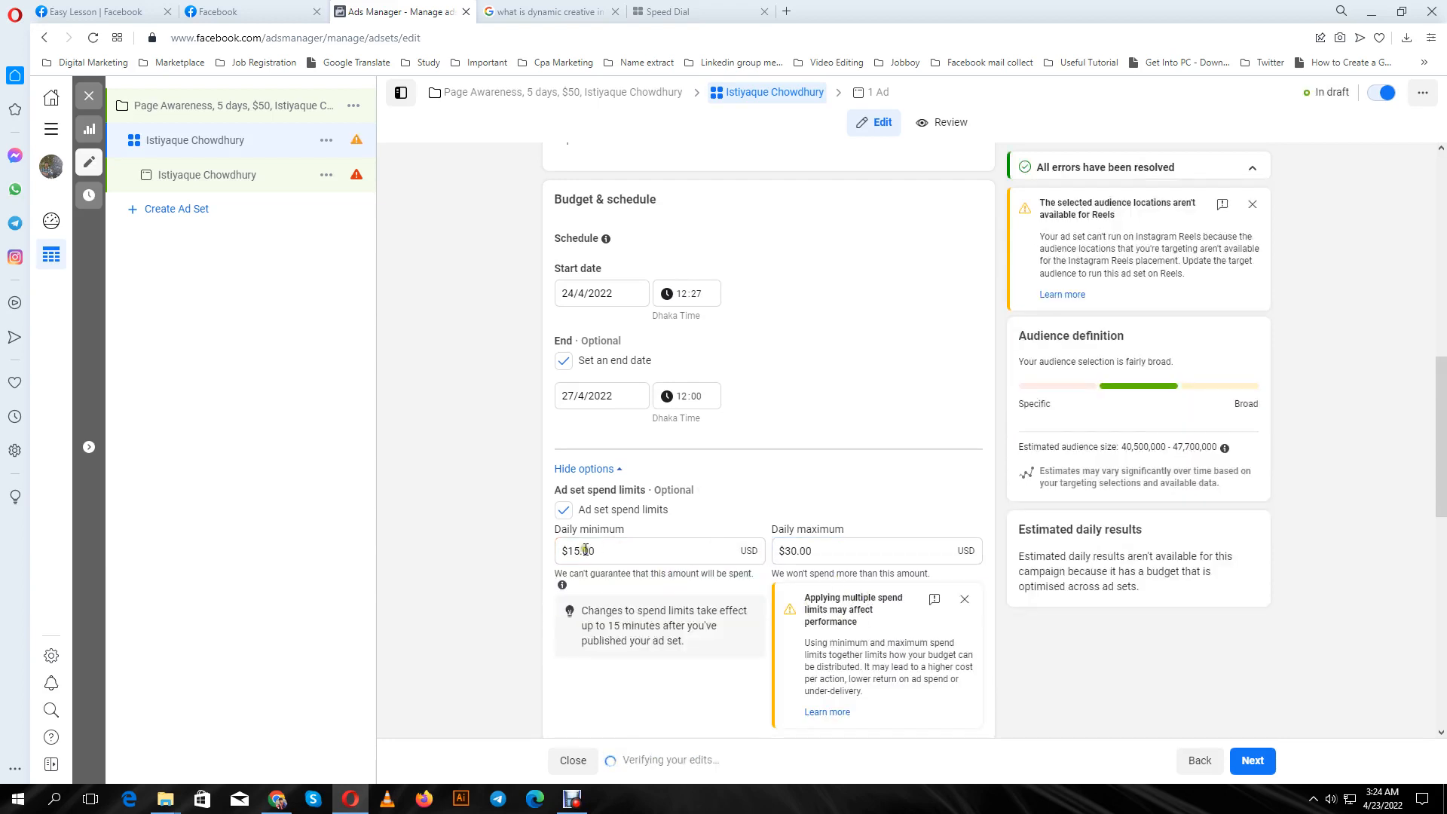
pyautogui.click(563, 515)
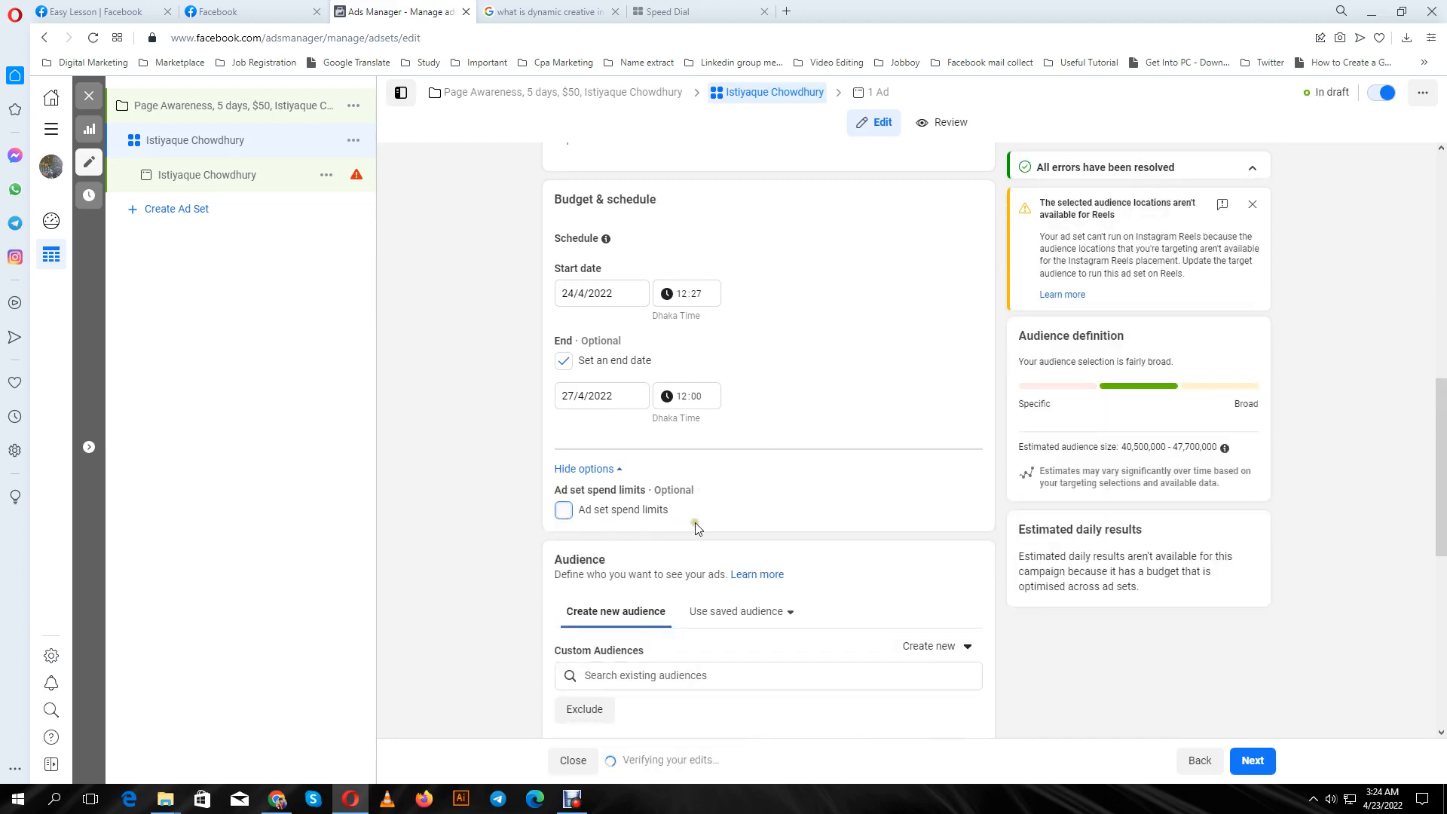
# Examine the audience targeting and placements sections of the ad set along with its schedule settings.
pyautogui.scroll(-2, 734, 558)
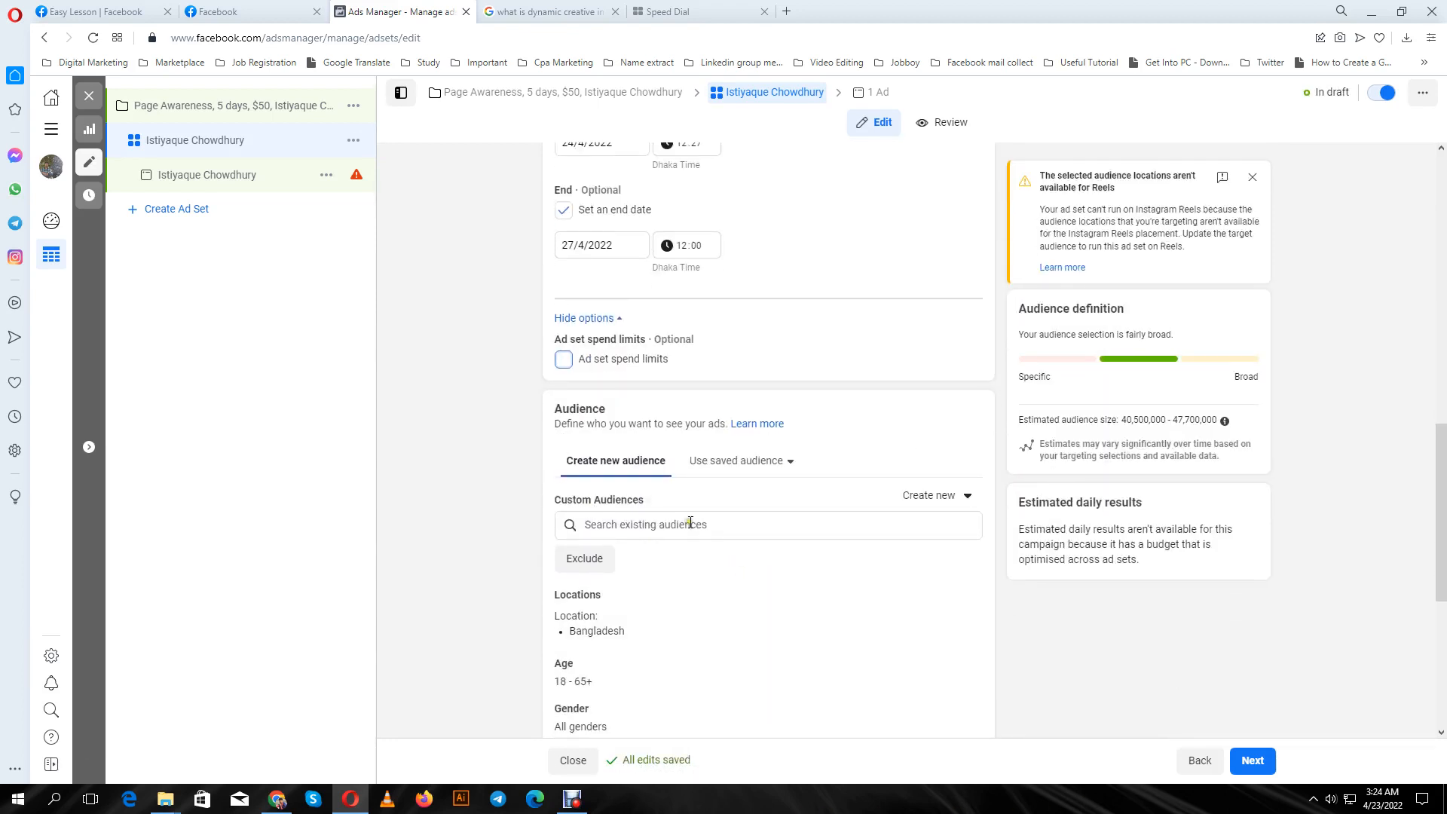
pyautogui.scroll(-3, 689, 522)
pyautogui.scroll(2, 816, 562)
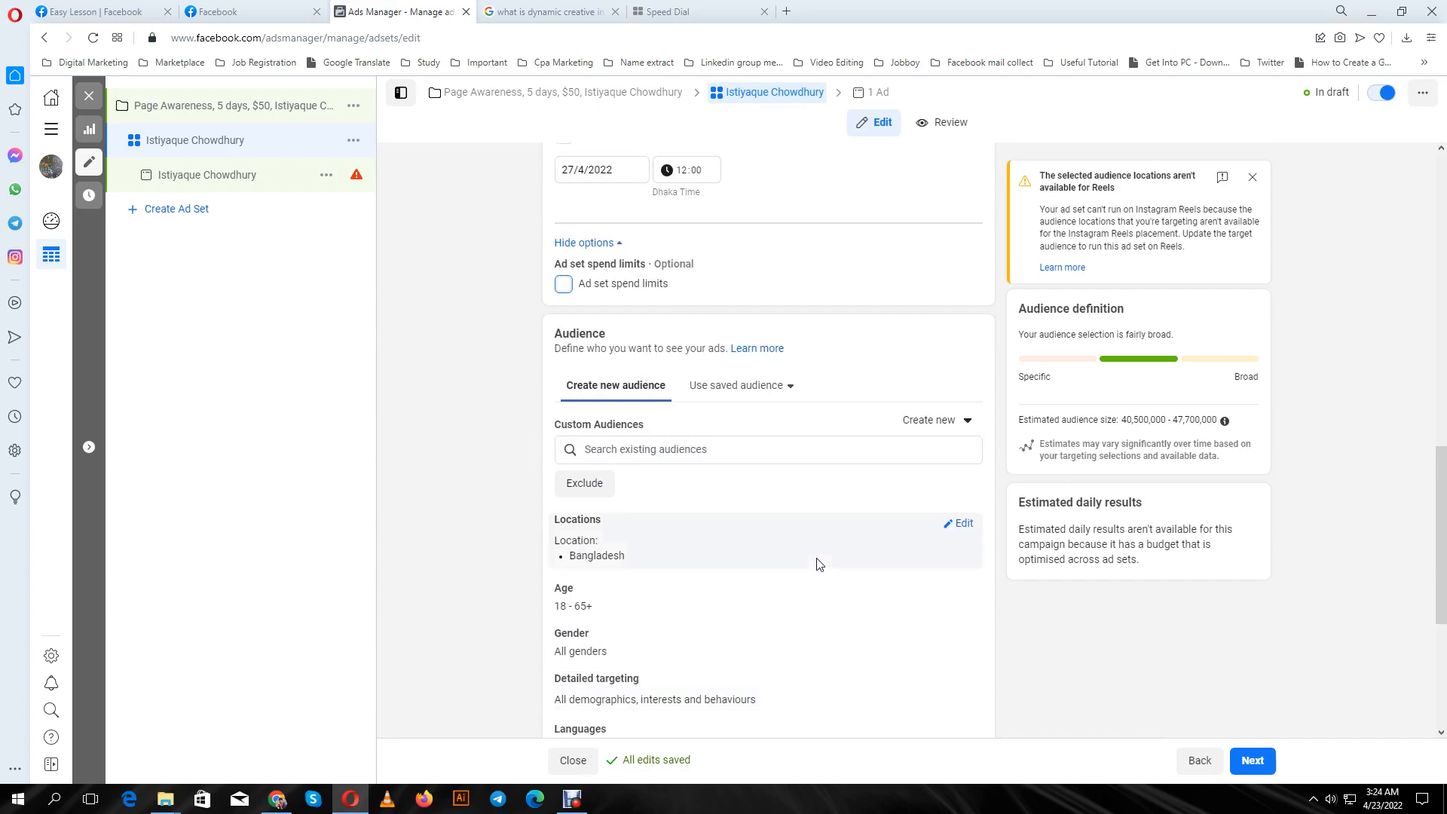
pyautogui.scroll(6, 819, 564)
pyautogui.scroll(-10, 818, 564)
pyautogui.scroll(2, 818, 563)
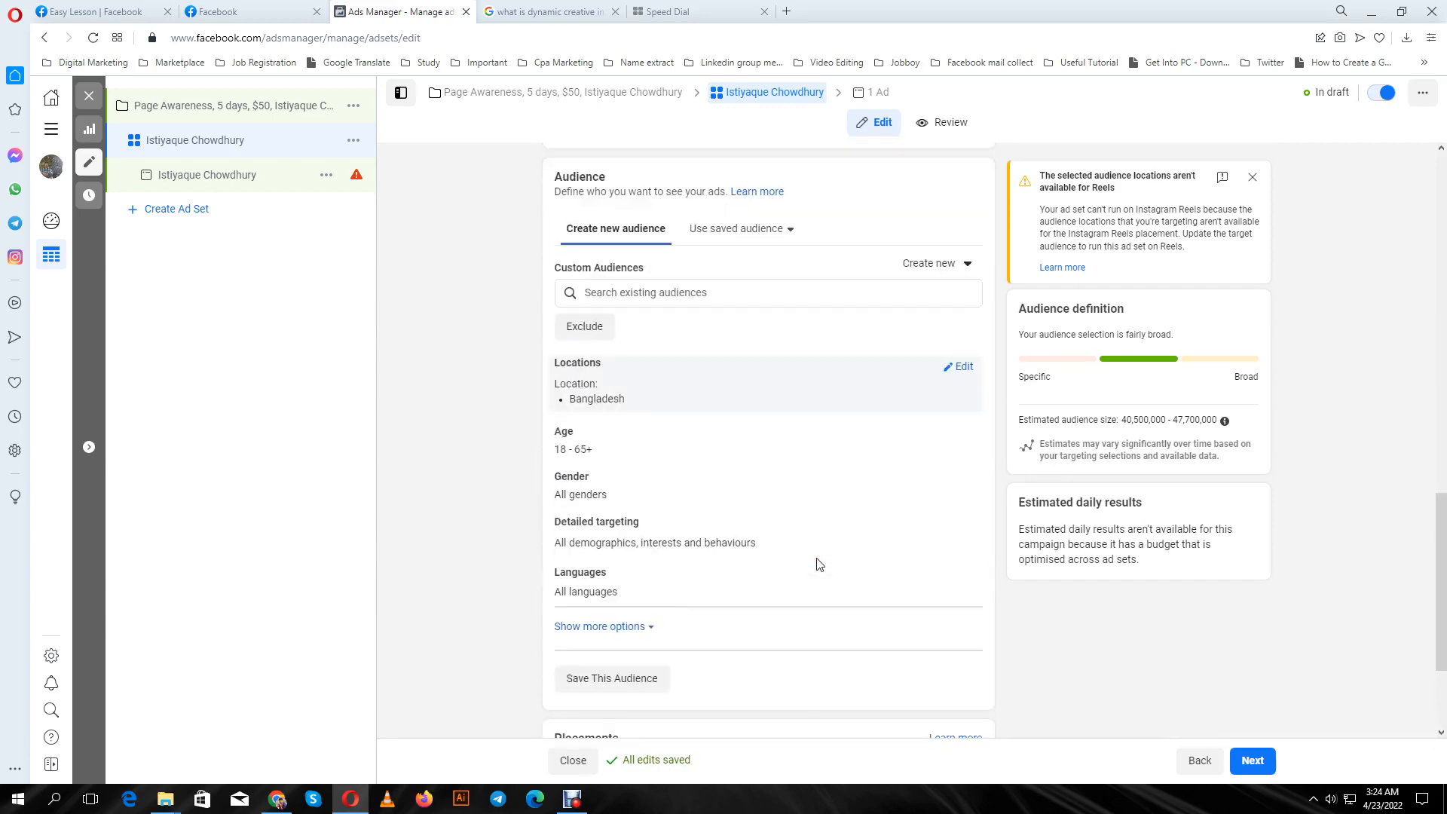
pyautogui.scroll(2, 819, 564)
pyautogui.scroll(-5, 819, 565)
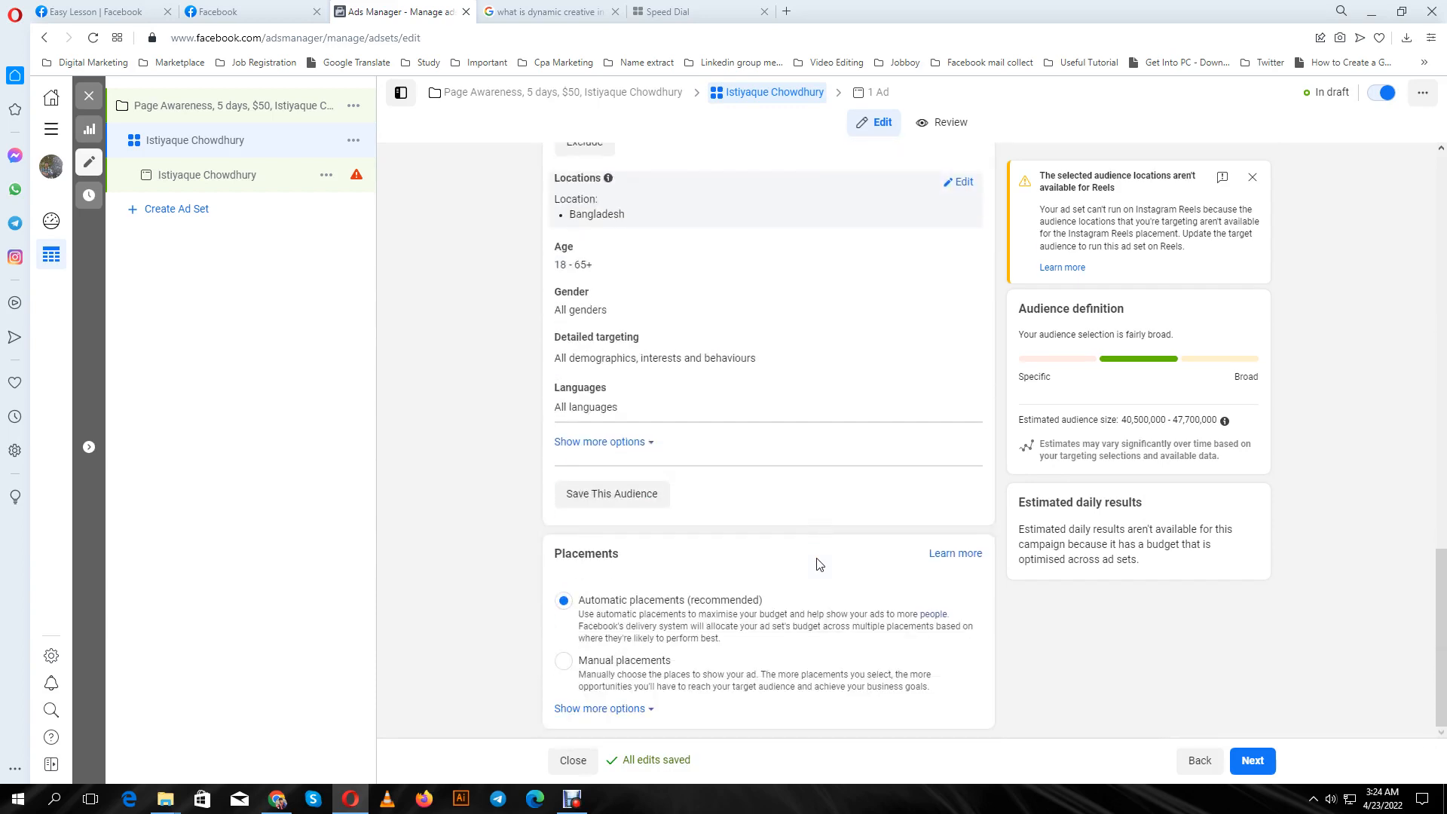
pyautogui.scroll(7, 819, 564)
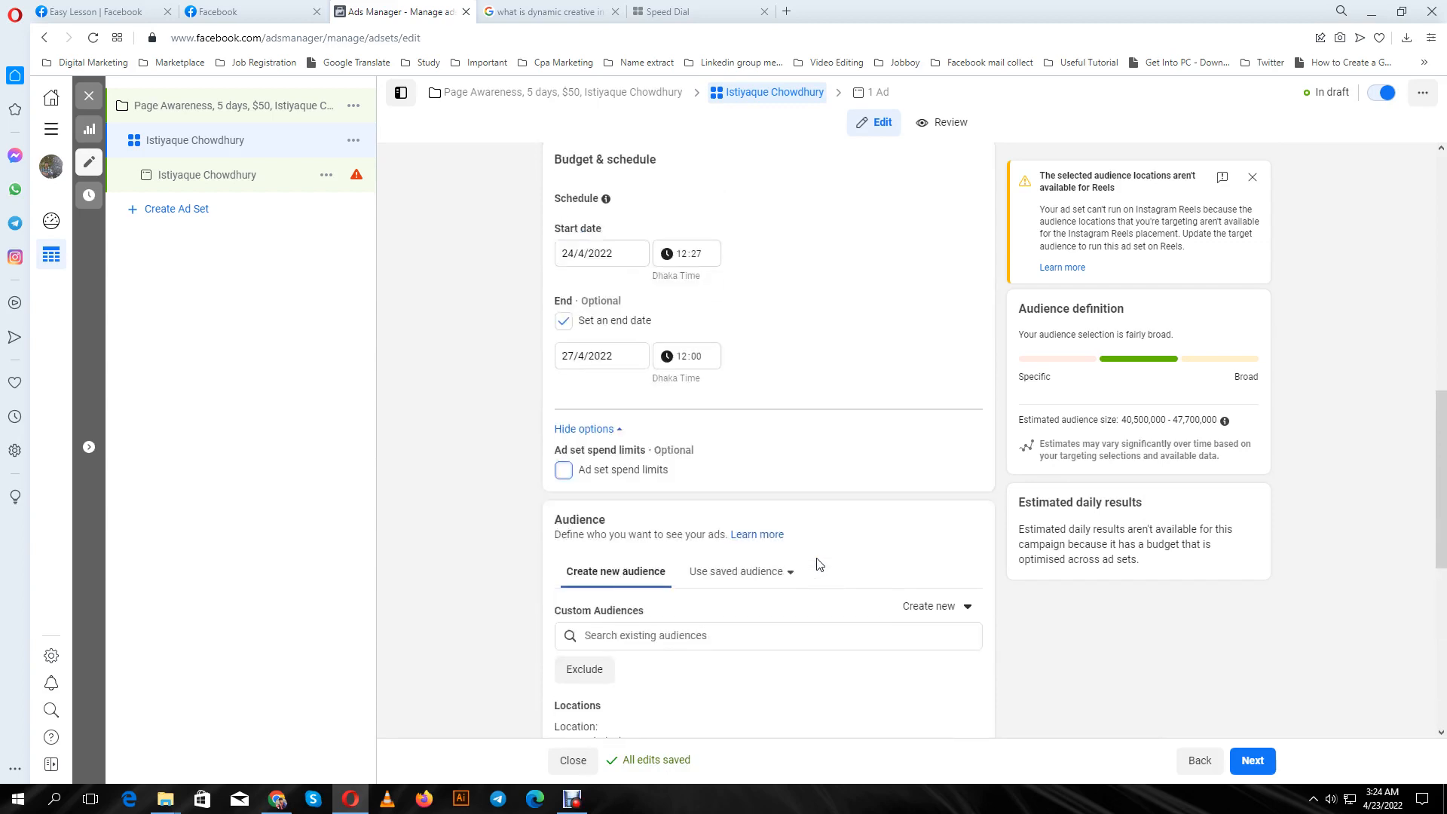
pyautogui.scroll(6, 819, 564)
pyautogui.scroll(-9, 820, 564)
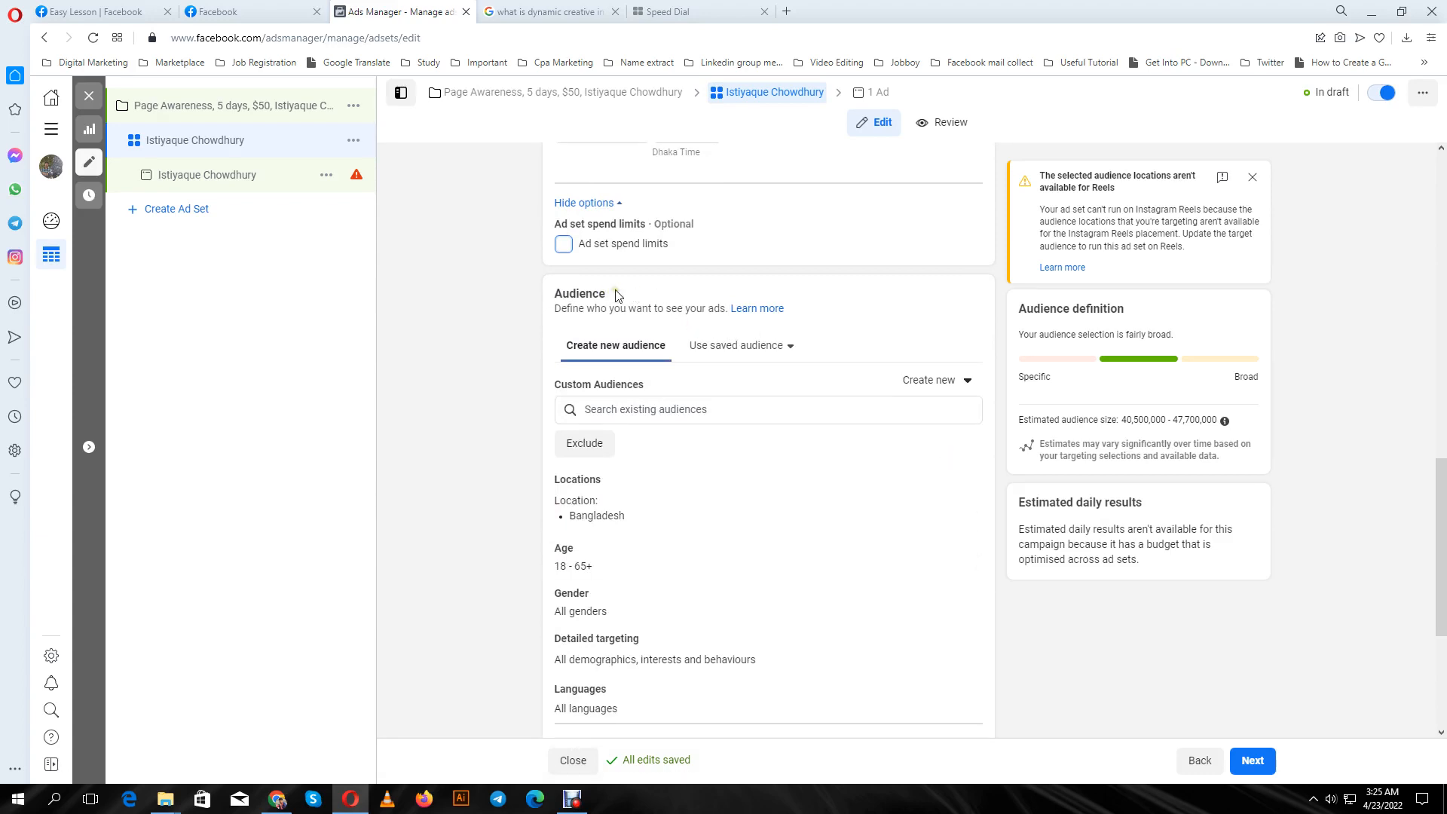
# Review the ad set's audience options, from custom audiences and locations through age, gender, detailed targeting and languages, and compare automatic with manual placements.
pyautogui.moveTo(607, 294); pyautogui.dragTo(555, 295)
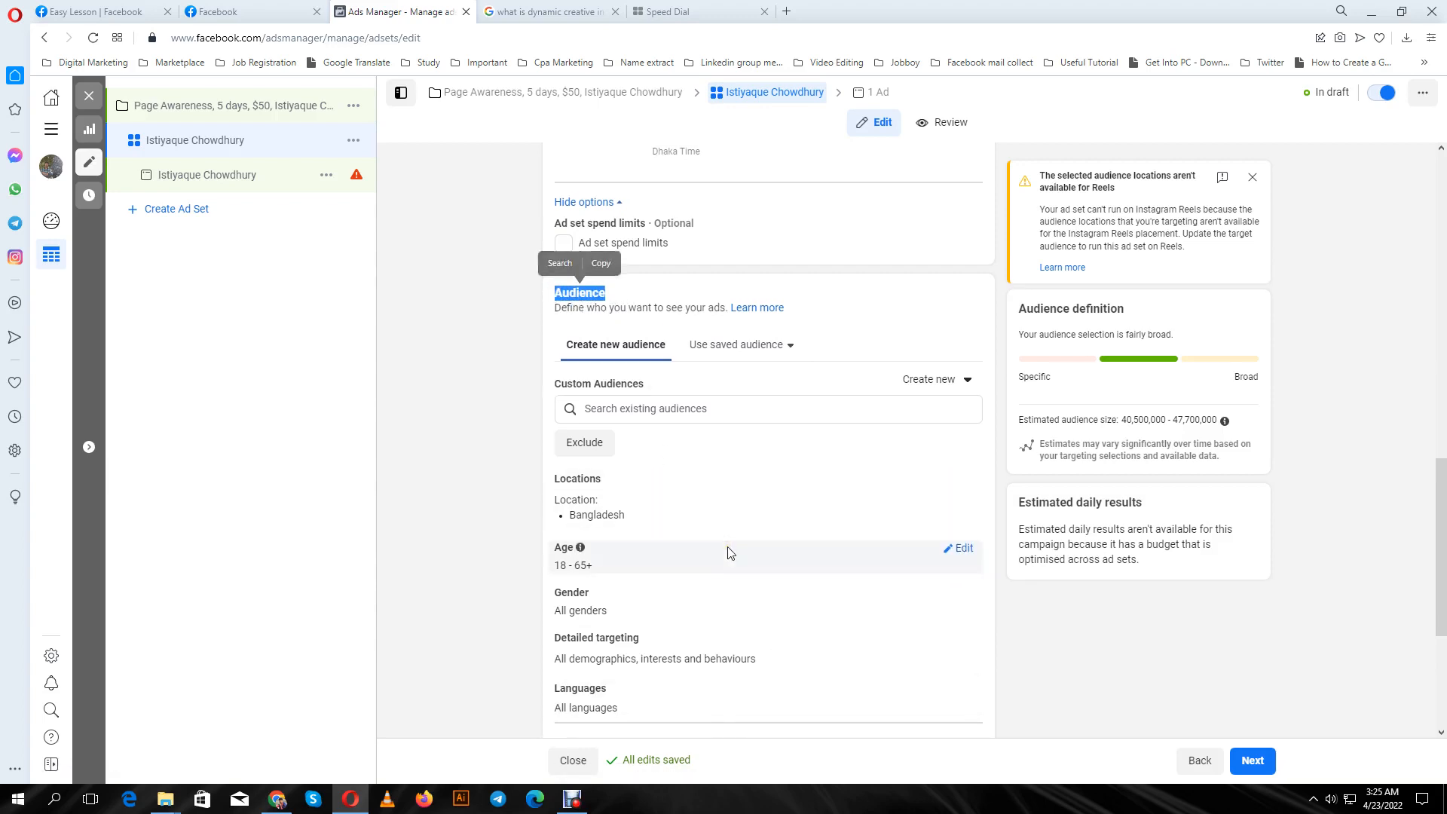
pyautogui.scroll(-5, 728, 552)
pyautogui.scroll(5, 728, 553)
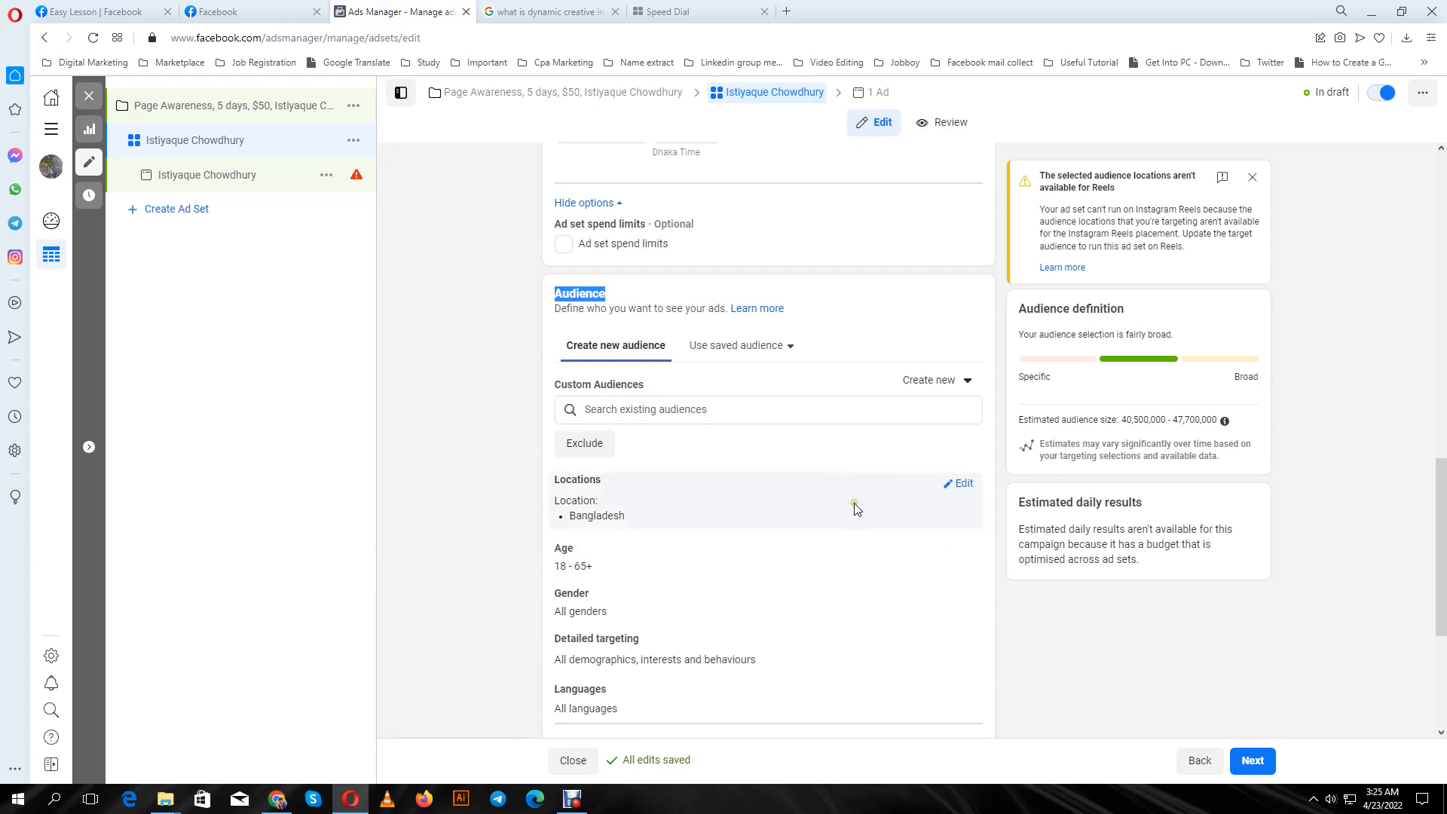
pyautogui.scroll(-3, 857, 511)
pyautogui.scroll(-1, 859, 517)
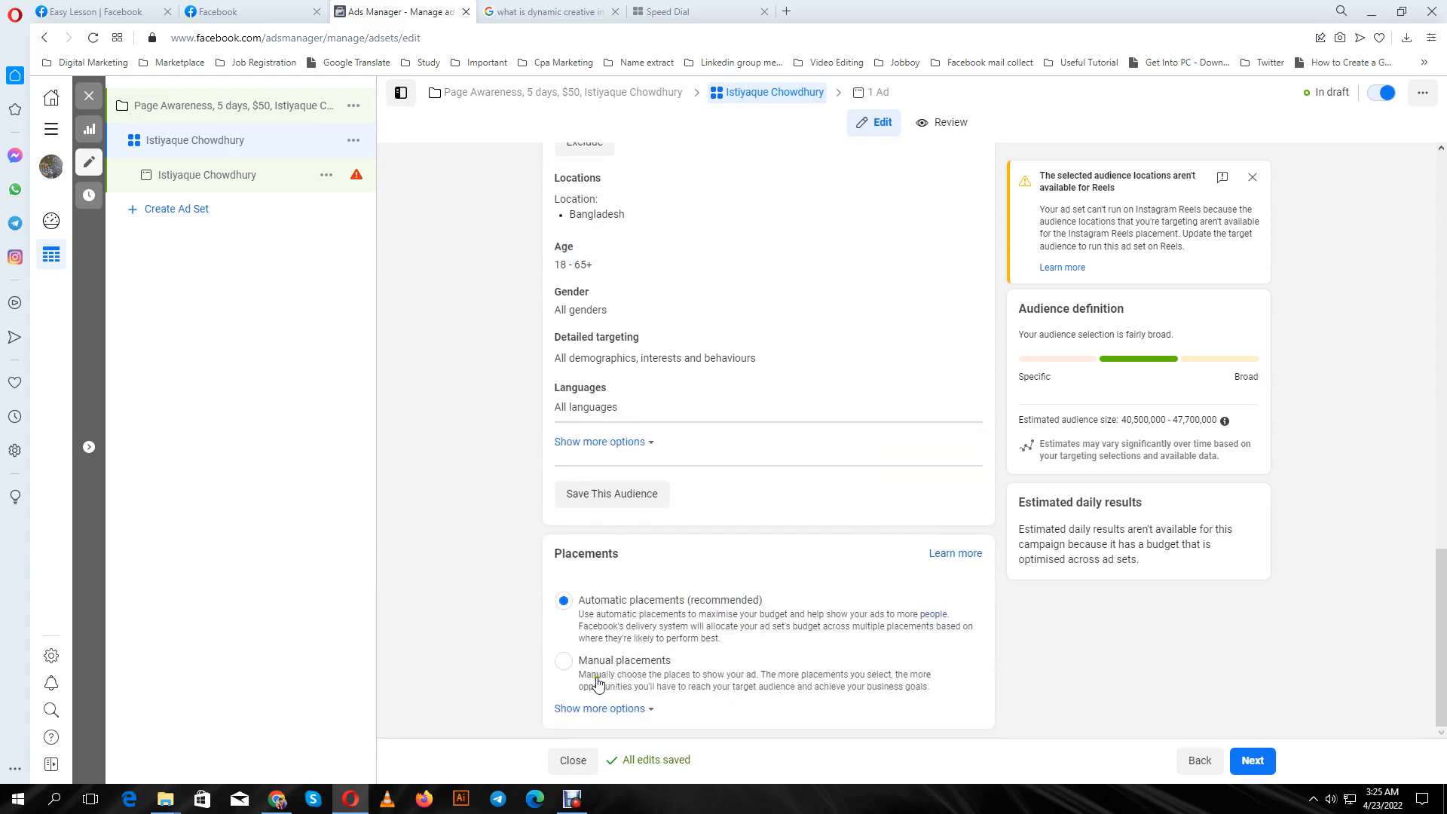
pyautogui.scroll(5, 737, 612)
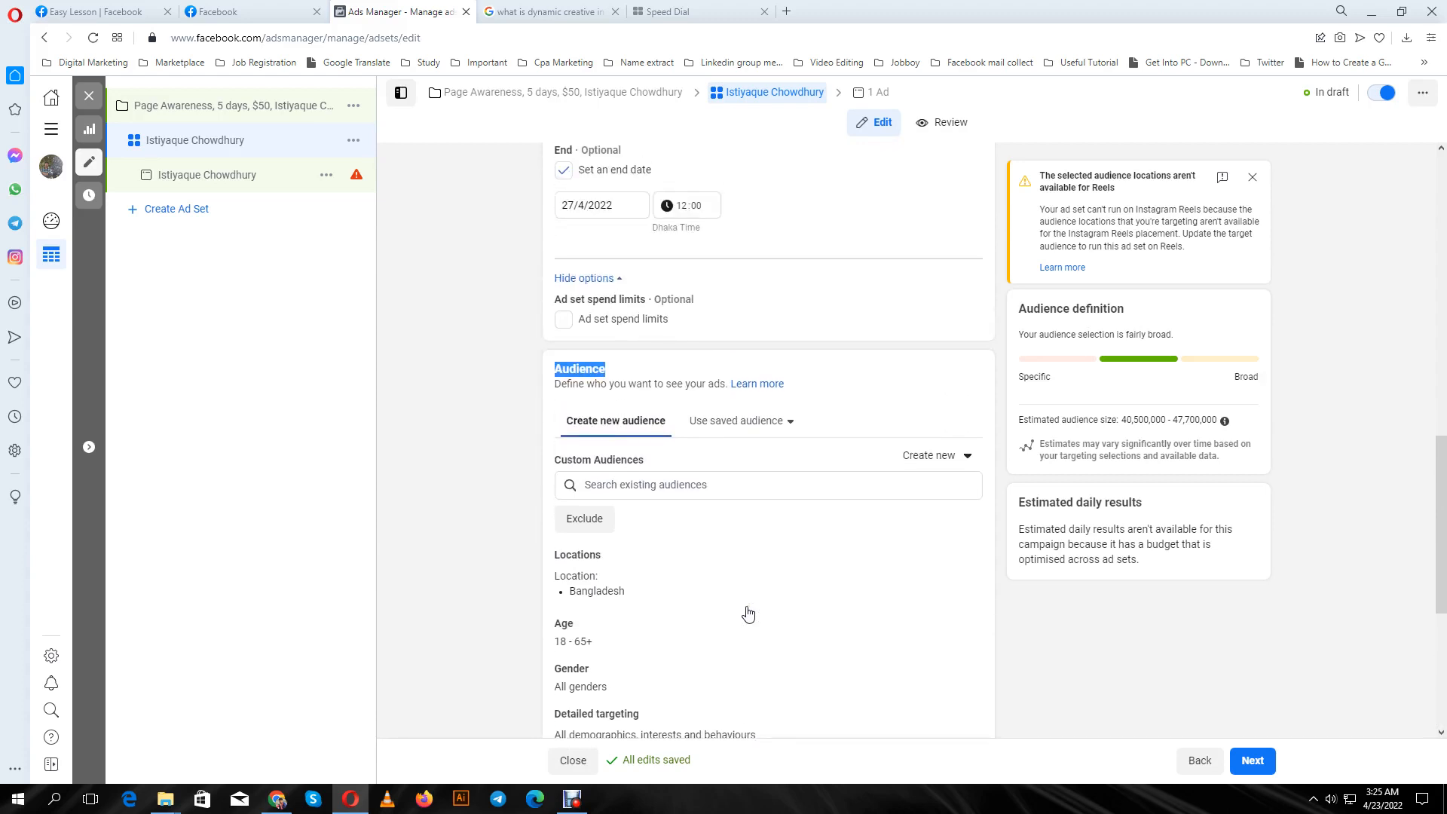
pyautogui.scroll(-5, 748, 615)
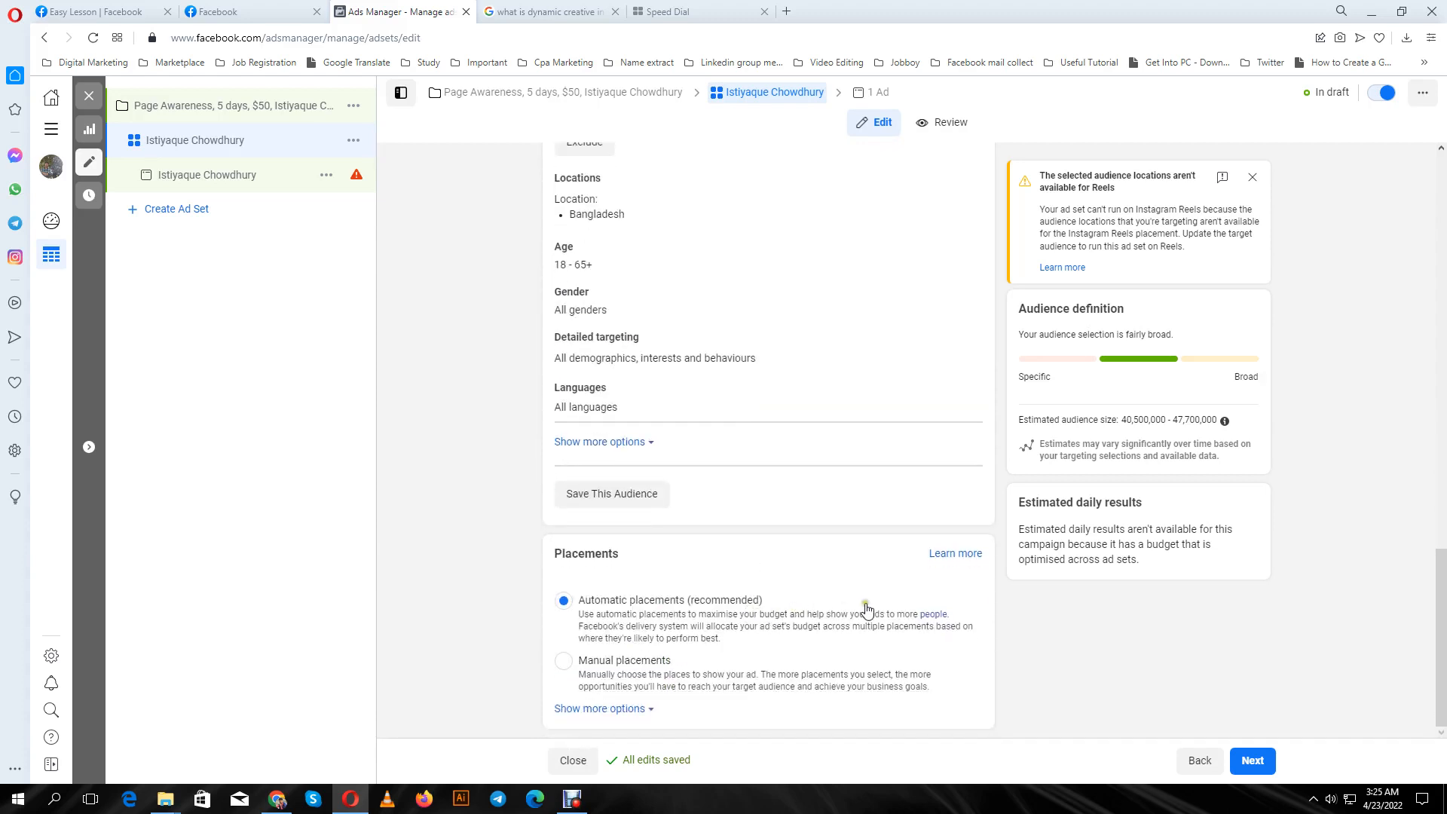
pyautogui.scroll(4, 872, 624)
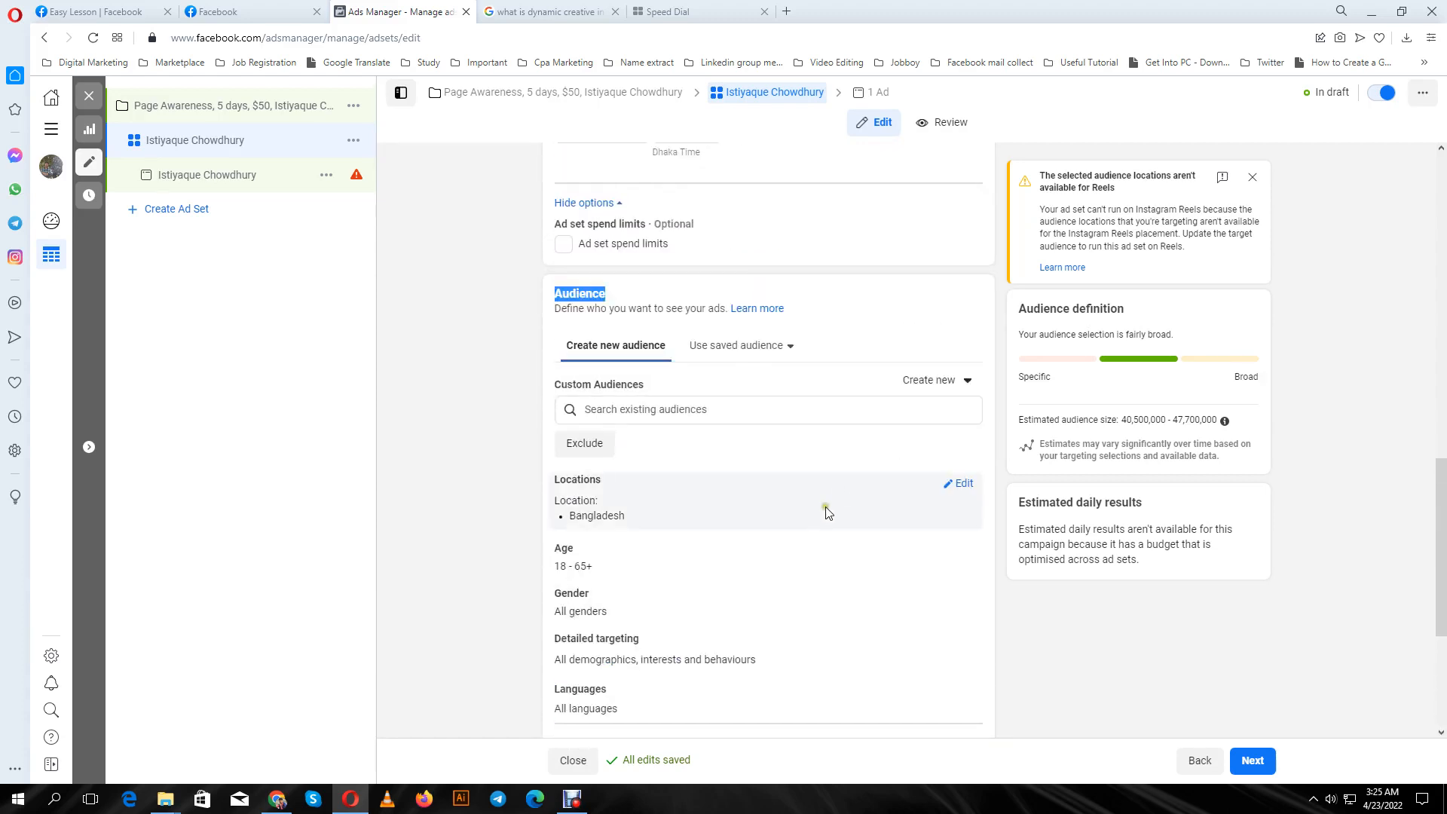
pyautogui.scroll(-2, 825, 511)
pyautogui.scroll(-2, 826, 514)
pyautogui.scroll(4, 826, 514)
pyautogui.scroll(-4, 726, 503)
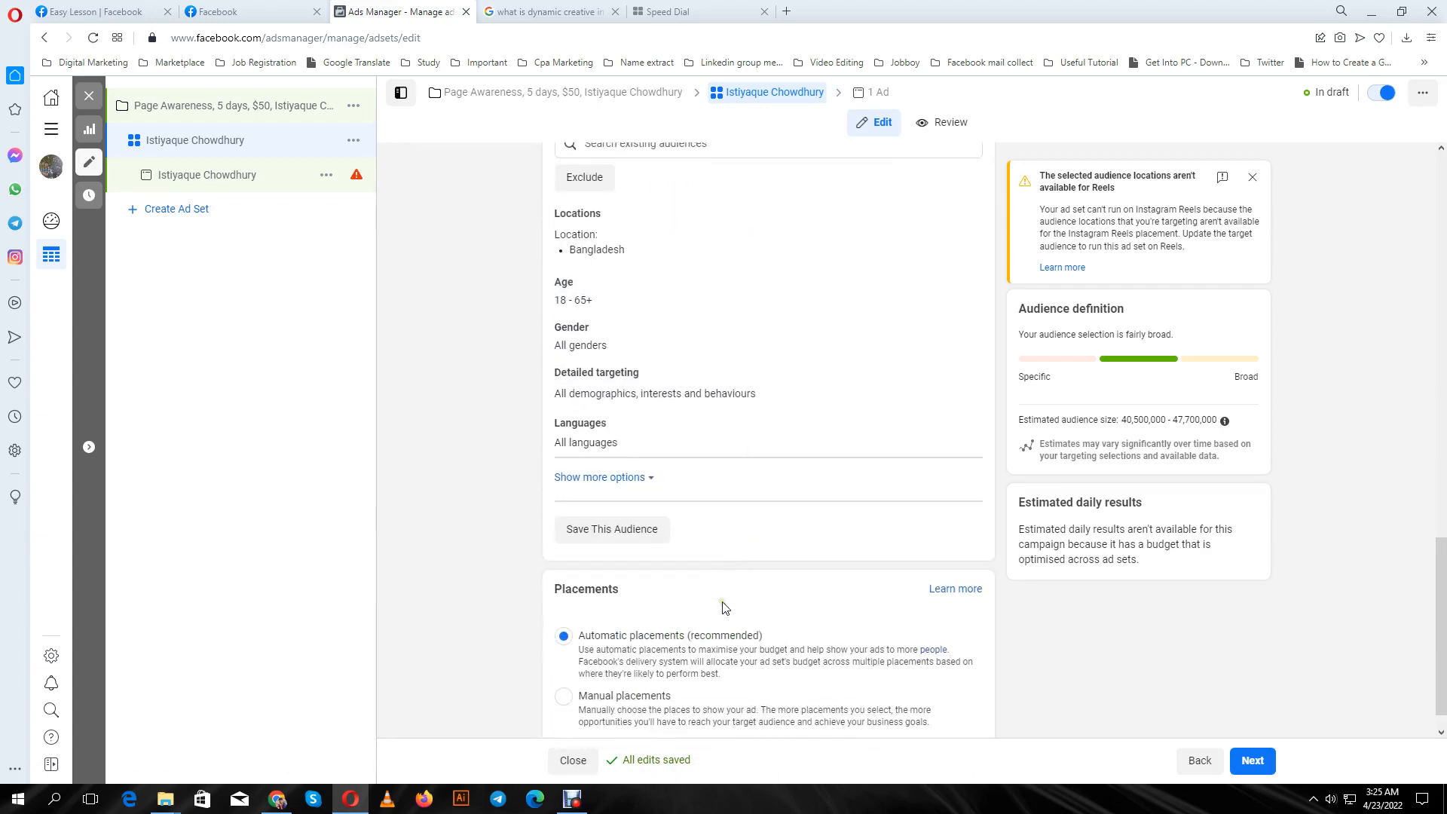